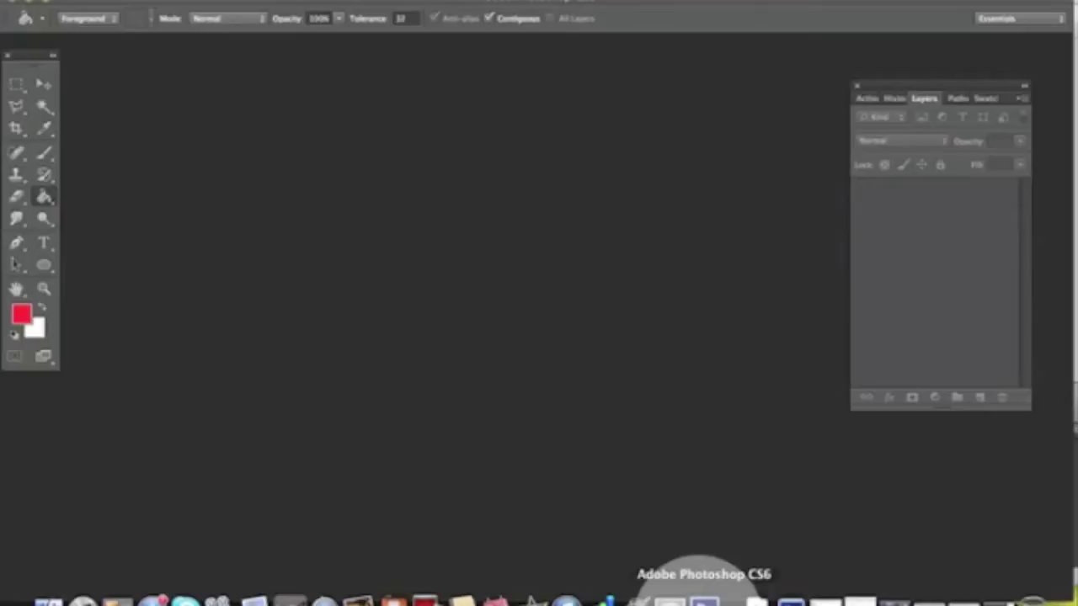
Step: Open the File menu from the menu bar
{"action": "left_click", "coordinate": [126, 3]}
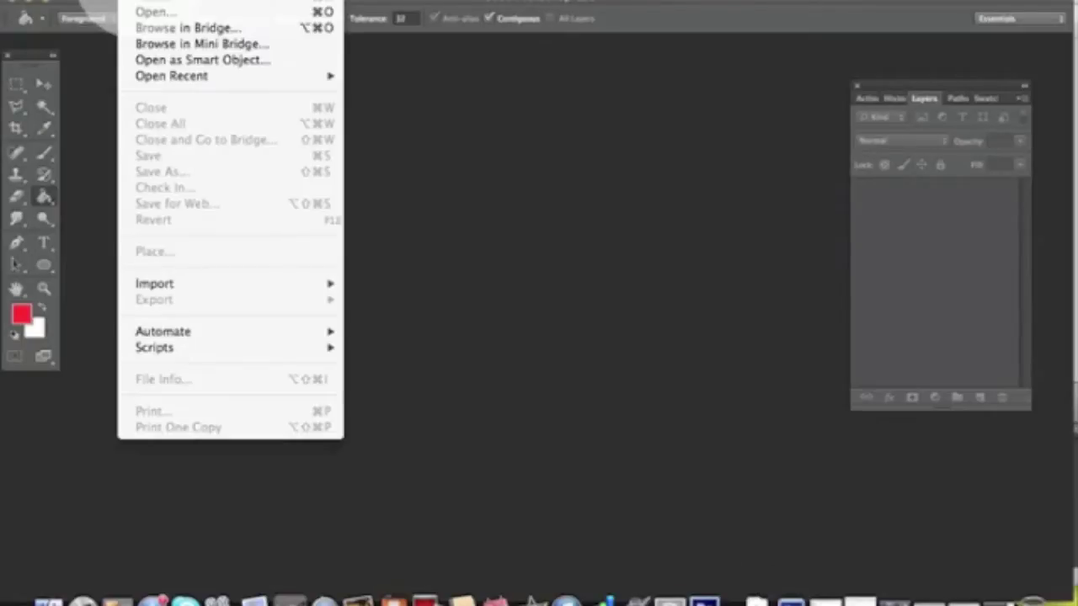
Step: Create a new transparent 10 × 10 cm document at 150 ppi
{"action": "left_click", "coordinate": [138, 3]}
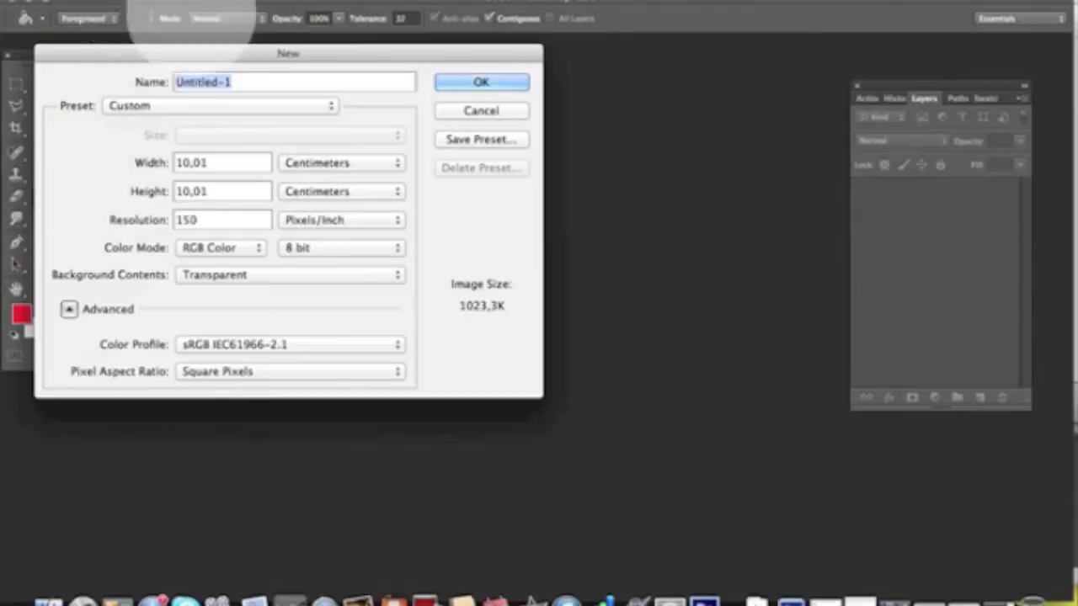
{"action": "double_click", "coordinate": [223, 161]}
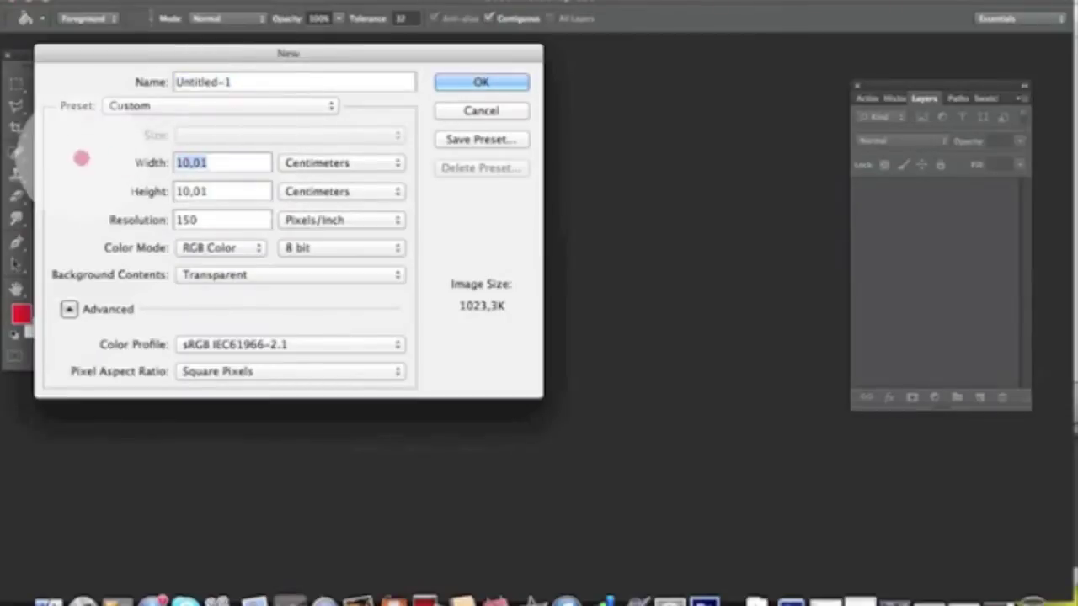
{"action": "type", "text": "10"}
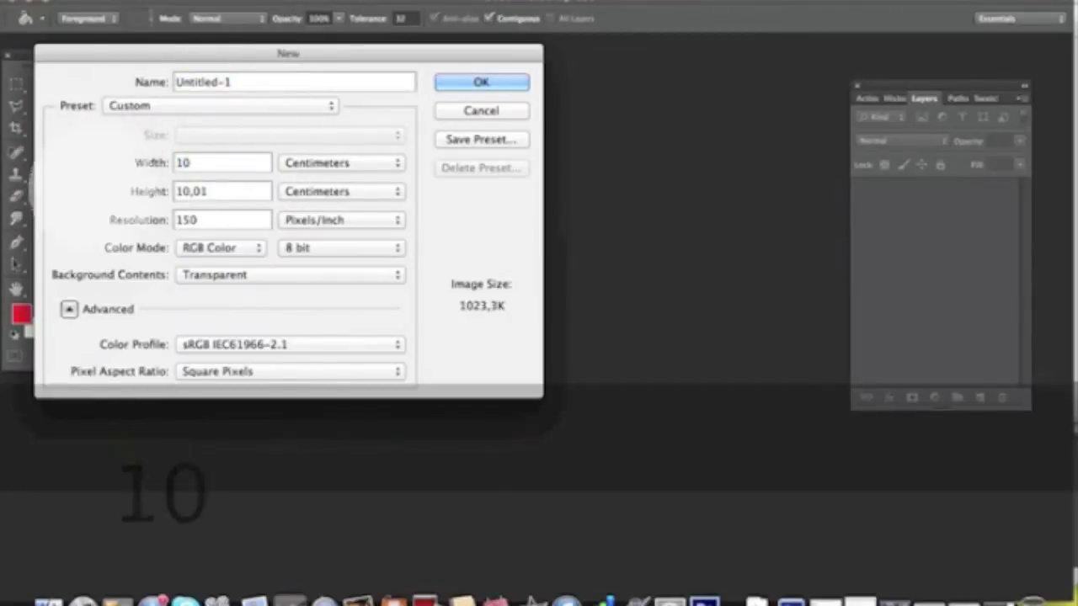
{"action": "left_click", "coordinate": [219, 192]}
{"action": "left_click", "coordinate": [134, 187]}
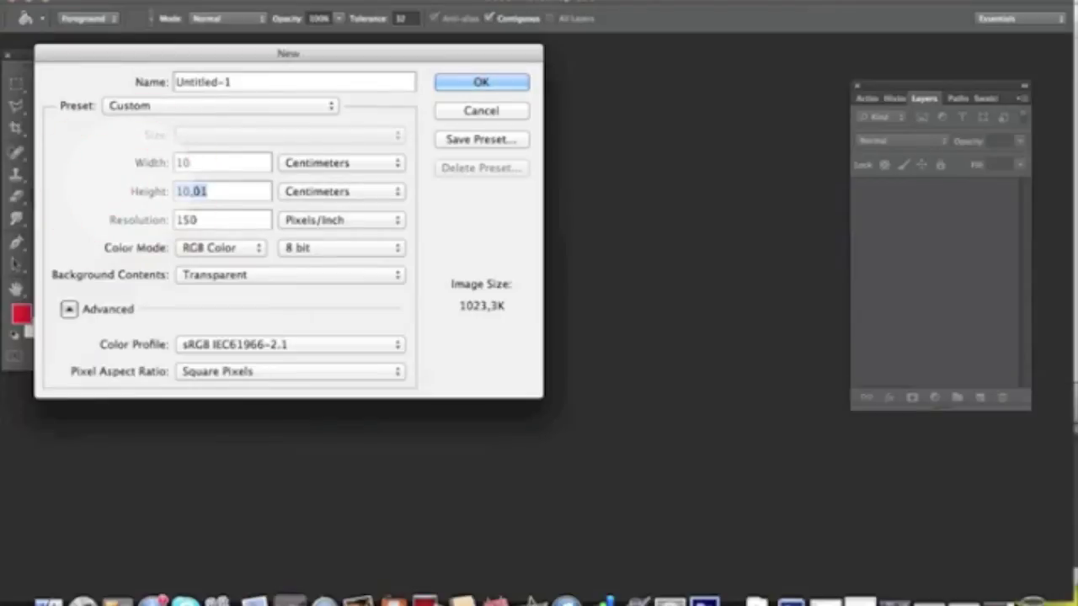
{"action": "type", "text": "10"}
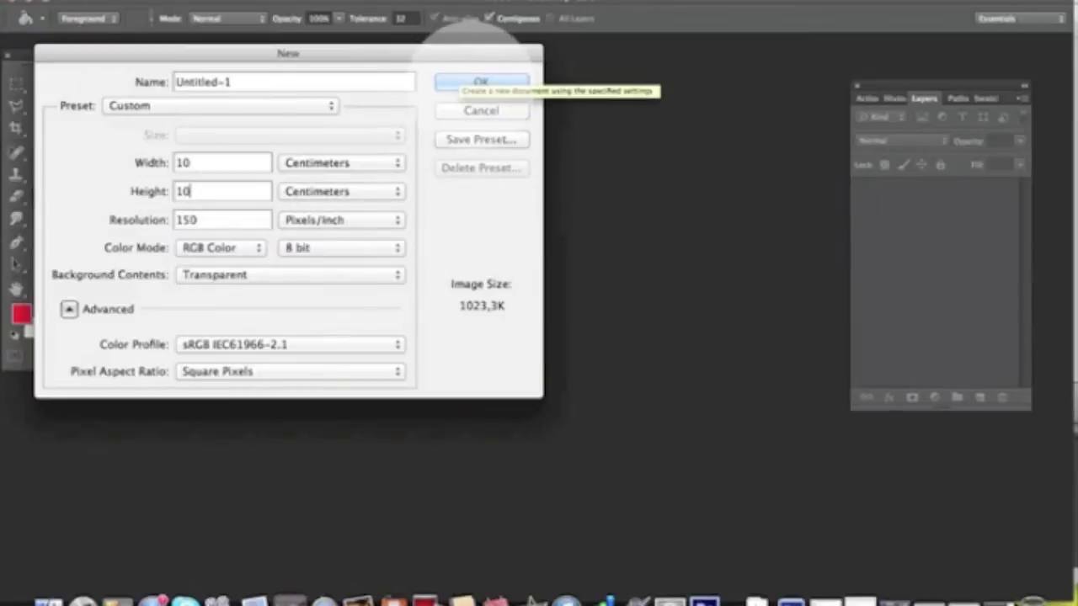
{"action": "left_click", "coordinate": [480, 81]}
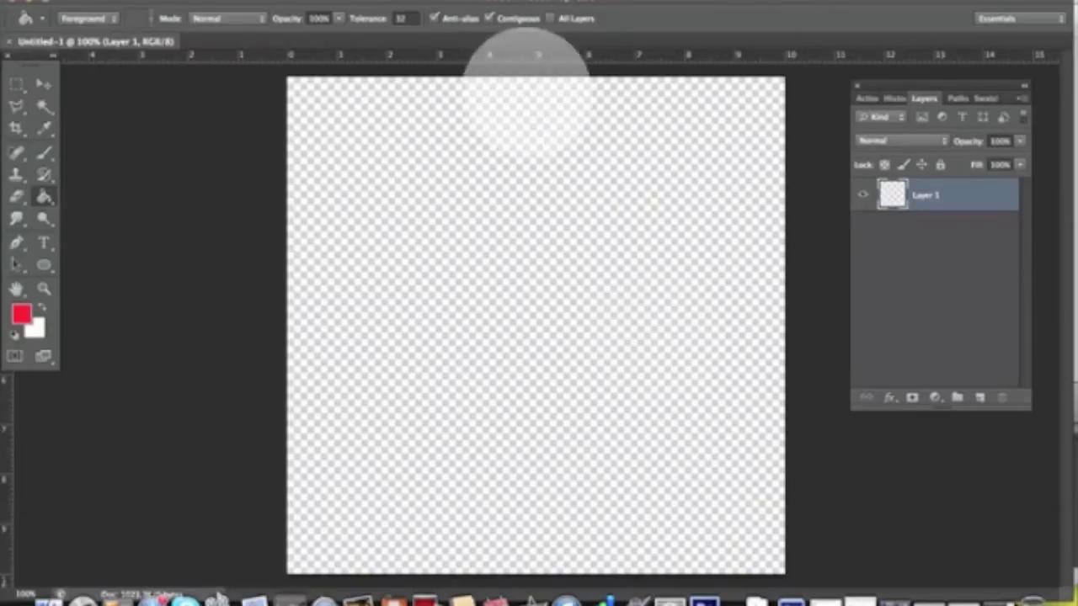
Step: Turn on the grid overlay so the canvas is divided into 1 cm squares
{"action": "left_click", "coordinate": [434, 7]}
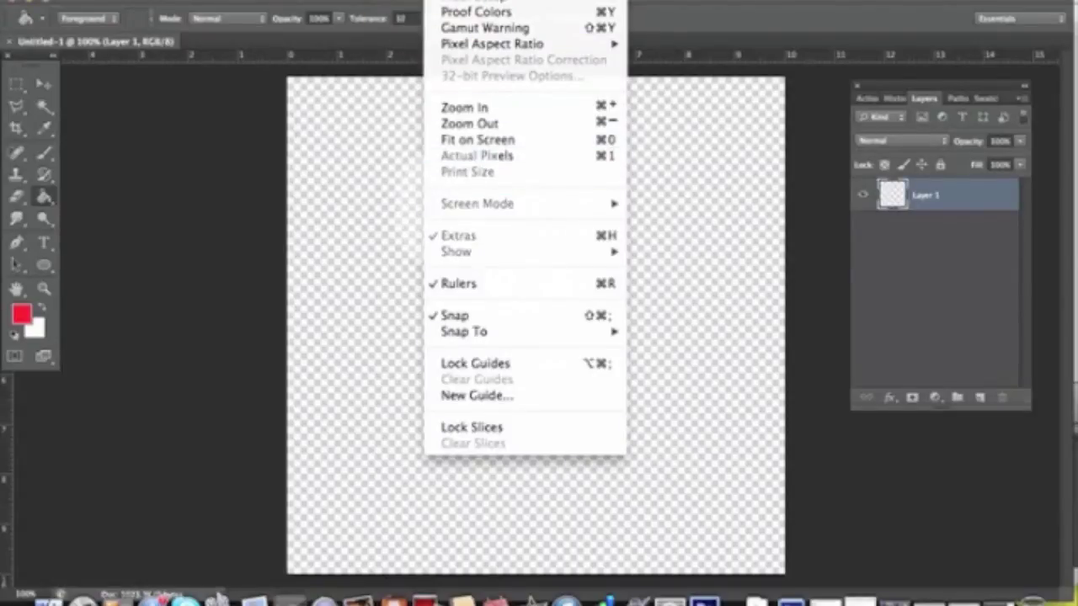
{"action": "mouse_move", "coordinate": [472, 251]}
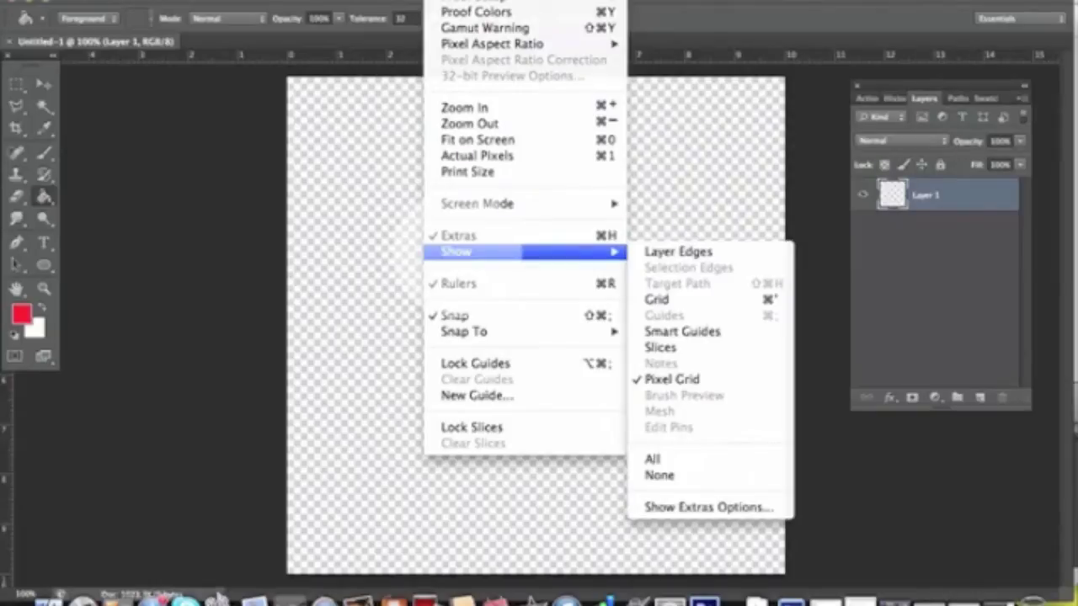
{"action": "left_click", "coordinate": [677, 300]}
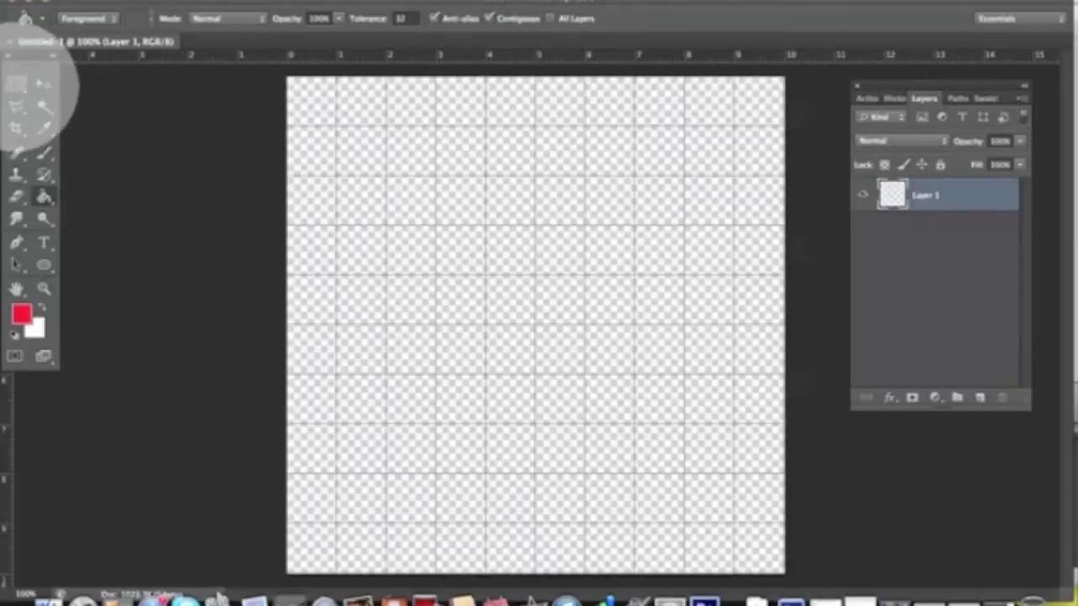
{"action": "left_click", "coordinate": [18, 84]}
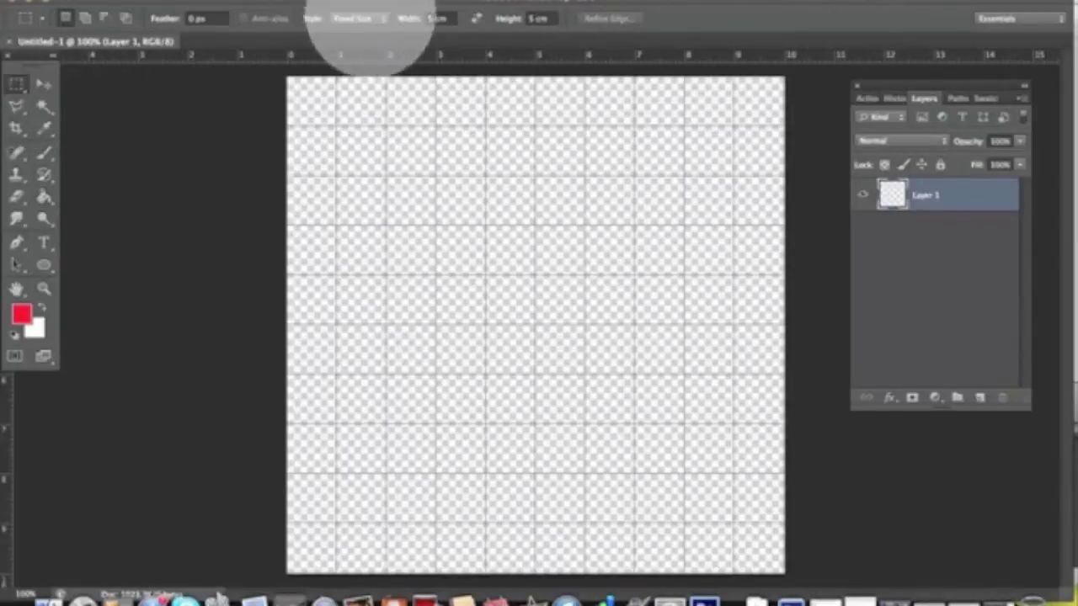
Step: Place a fixed-size 5 × 5 cm selection in the top-left corner and reset colours to black
{"action": "left_click", "coordinate": [371, 17]}
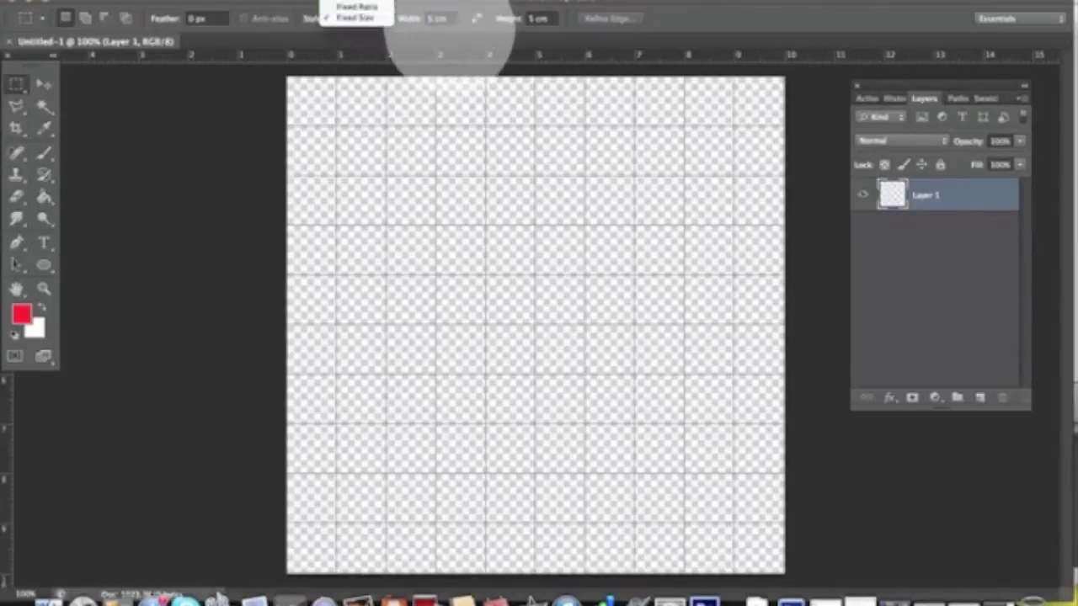
{"action": "left_click", "coordinate": [439, 25]}
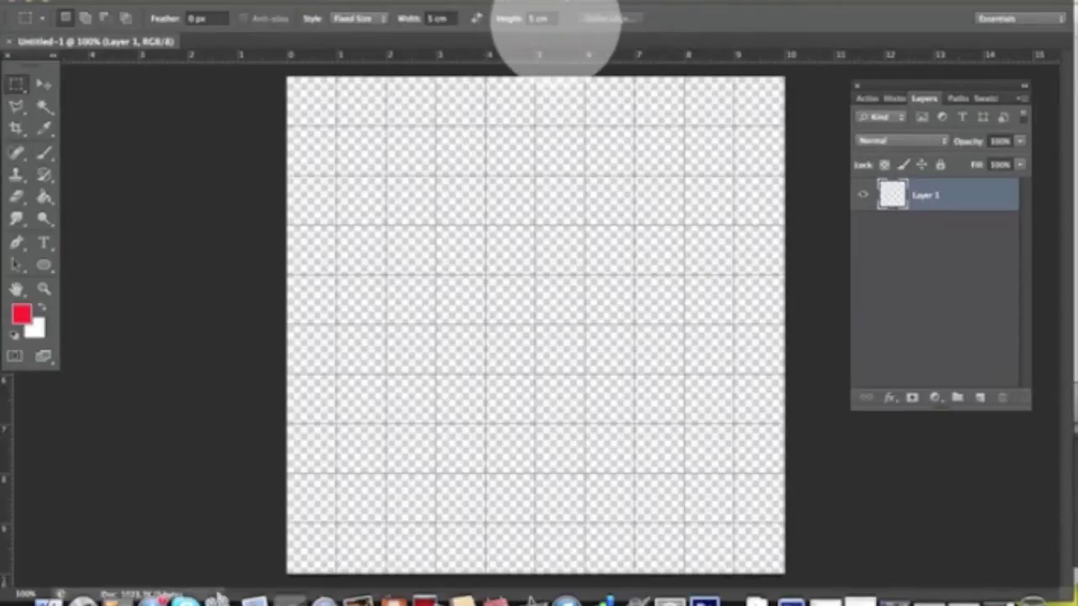
{"action": "left_click", "coordinate": [335, 138]}
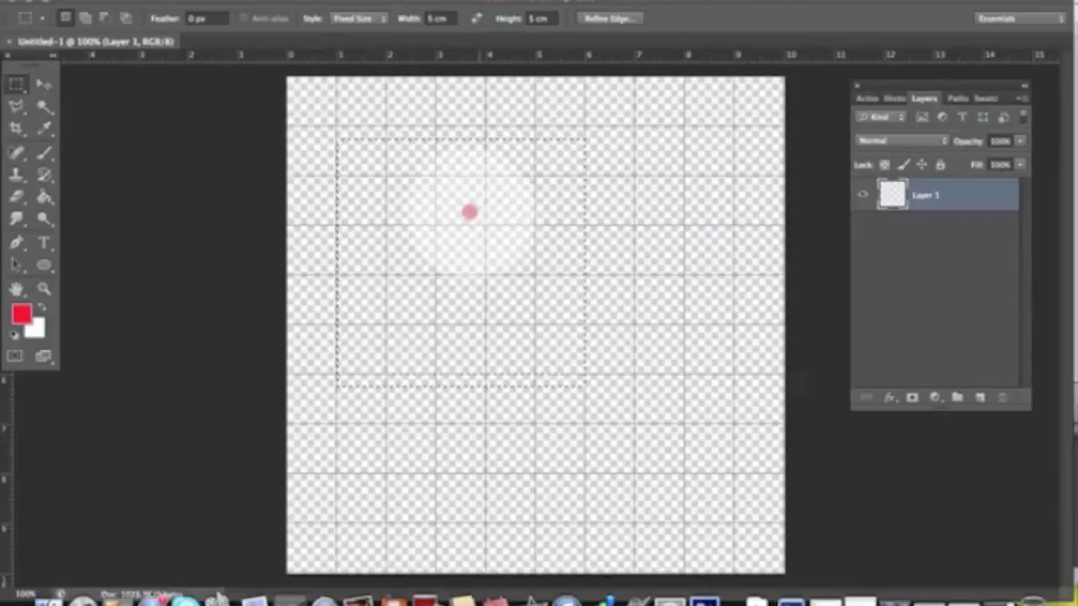
{"action": "left_click_drag", "start_coordinate": [469, 212], "coordinate": [430, 161]}
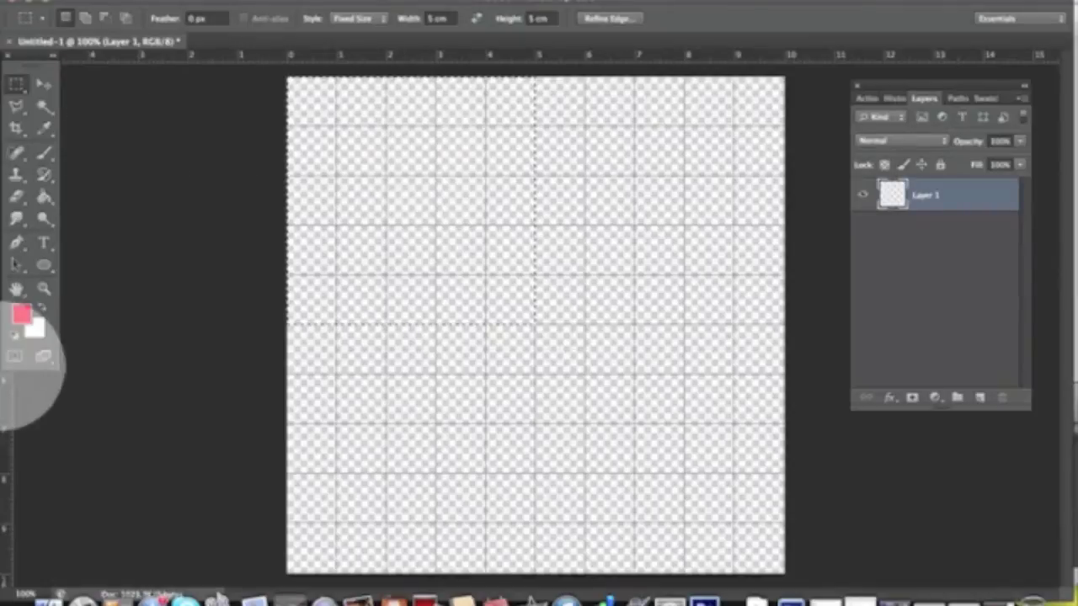
{"action": "left_click", "coordinate": [13, 334]}
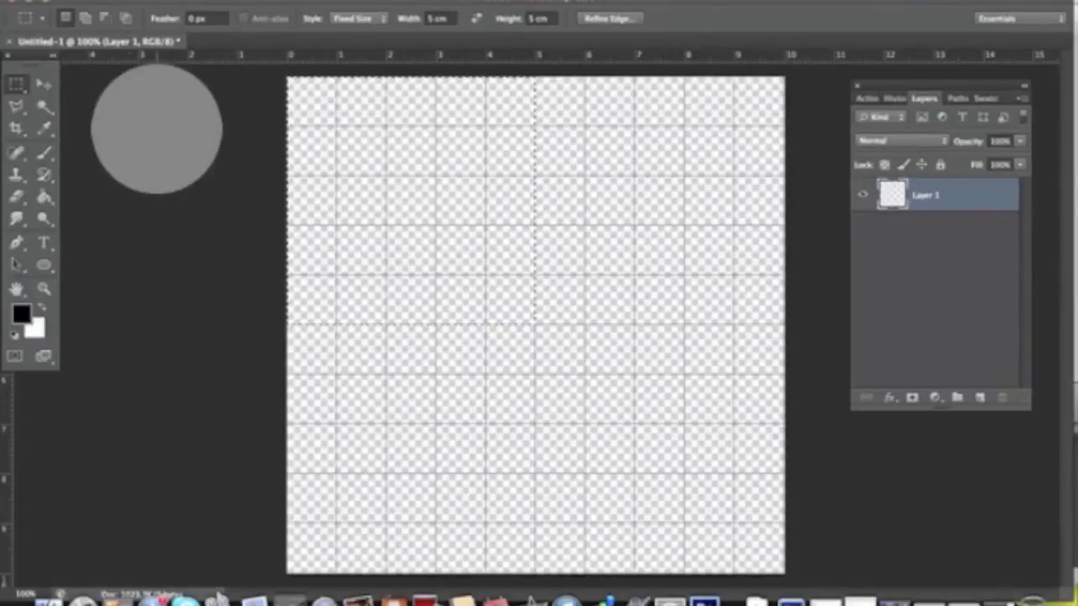
Step: Fill the top-left 5 cm square selection with black using the Paint Bucket, then deselect
{"action": "left_click", "coordinate": [43, 196]}
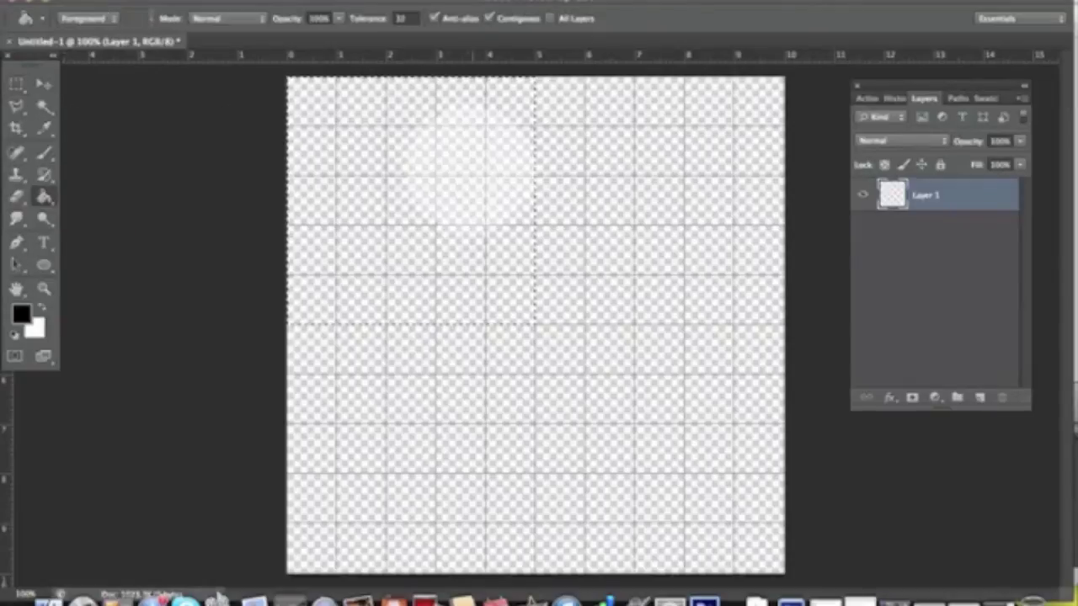
{"action": "left_click", "coordinate": [450, 181]}
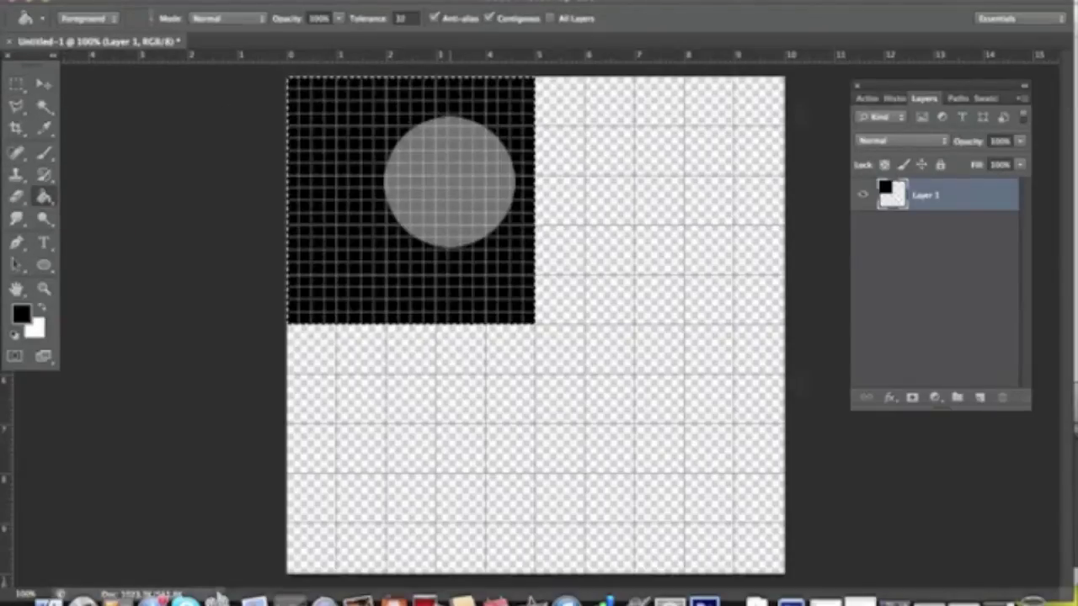
{"action": "key", "text": "super+d"}
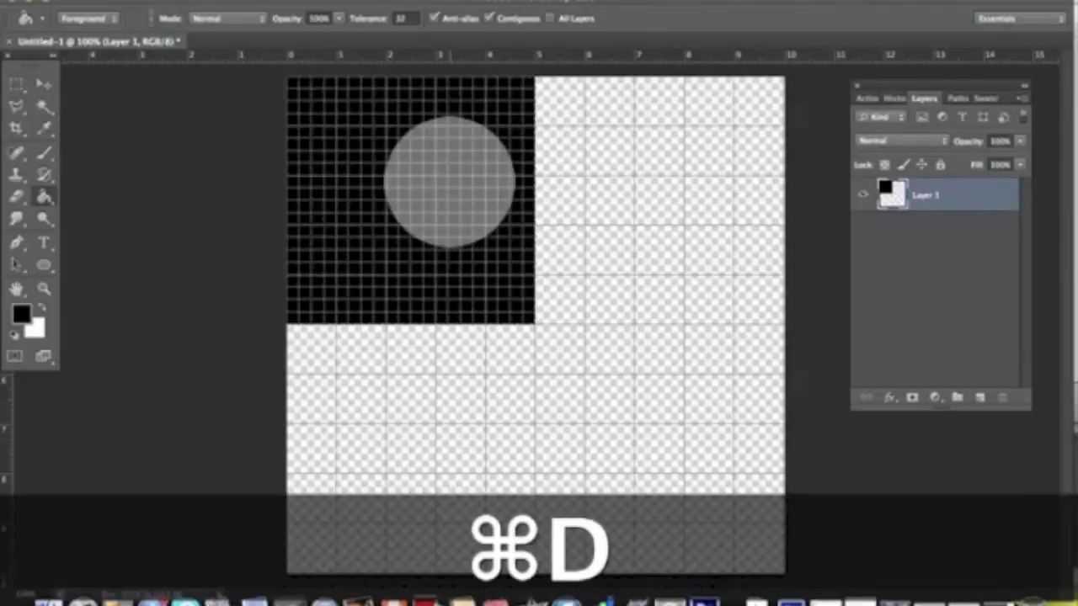
Step: Add a new Layer 2 from the Layers panel menu
{"action": "left_click", "coordinate": [1022, 96]}
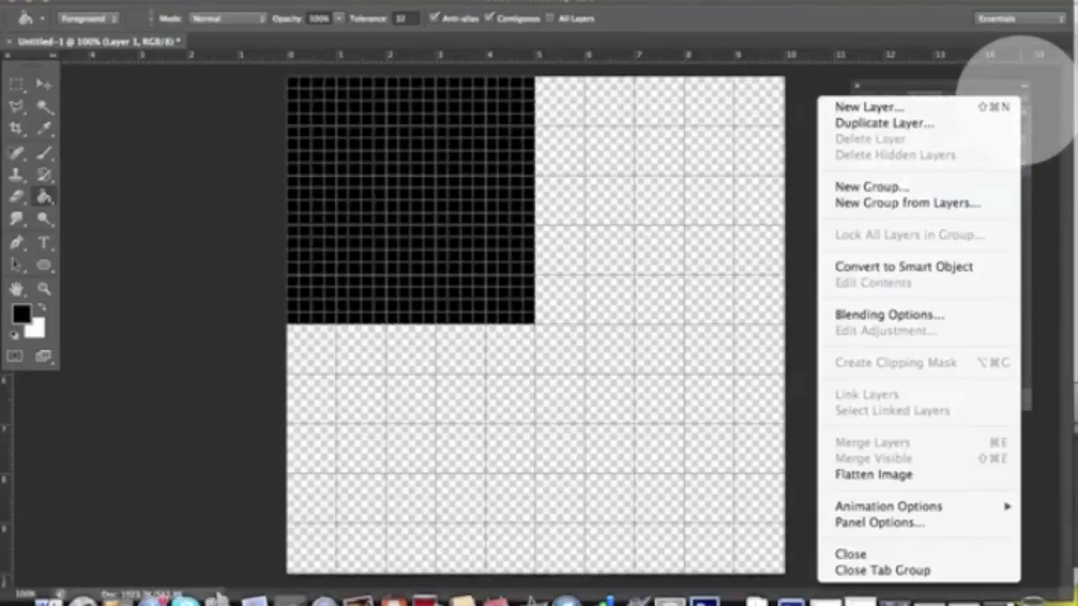
{"action": "left_click", "coordinate": [868, 107]}
{"action": "left_click", "coordinate": [626, 219]}
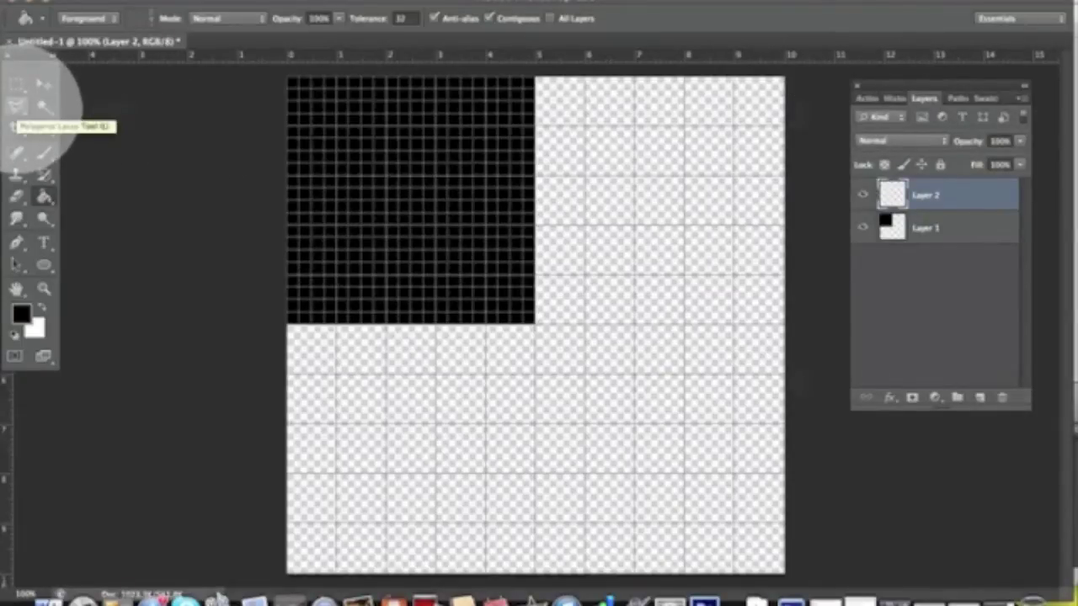
Step: Outline a diagonal band from the square's bottom edge to the lower-left and fill it black
{"action": "left_click", "coordinate": [16, 106]}
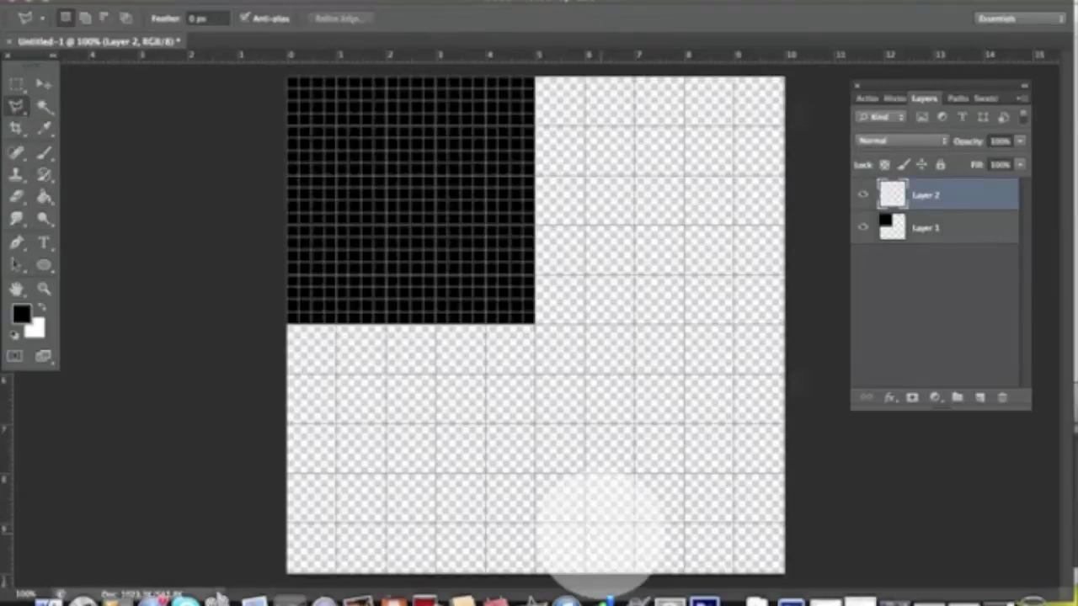
{"action": "left_click", "coordinate": [537, 319]}
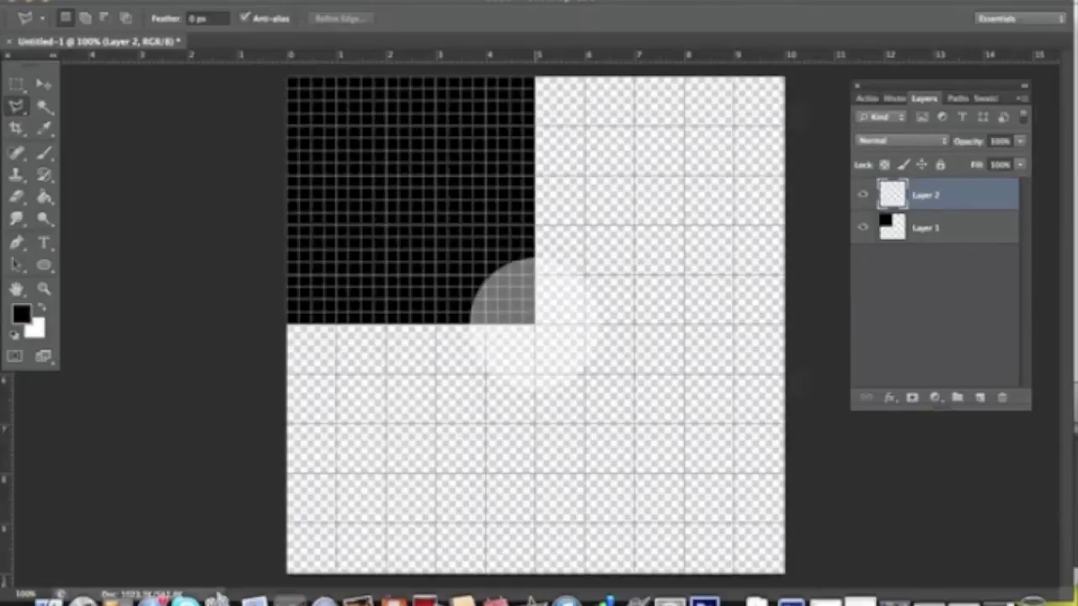
{"action": "left_click", "coordinate": [532, 324]}
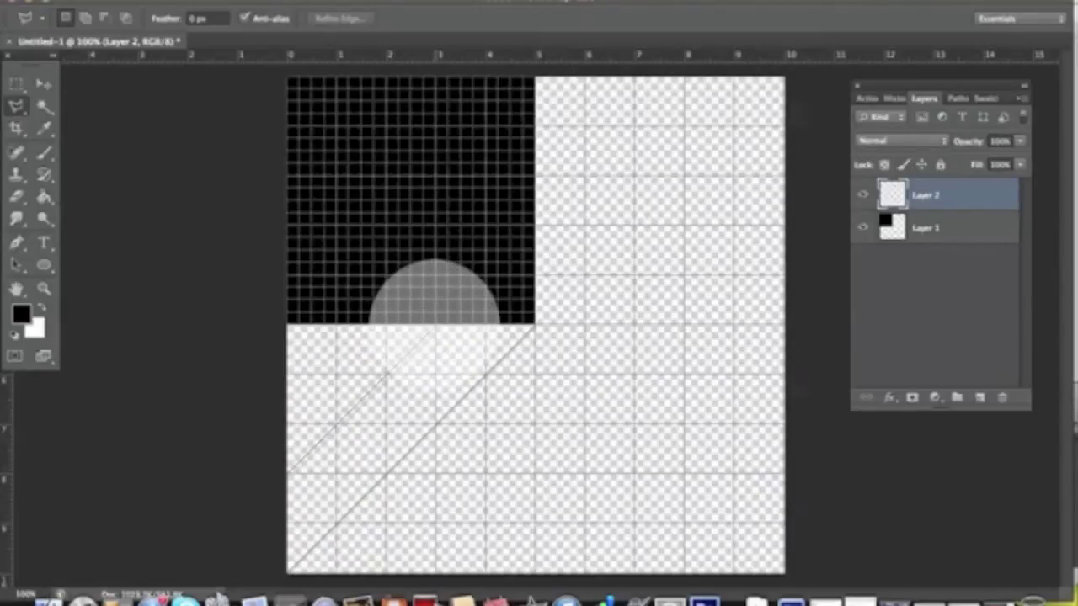
{"action": "left_click", "coordinate": [434, 326]}
{"action": "left_click_drag", "start_coordinate": [434, 326], "coordinate": [531, 327]}
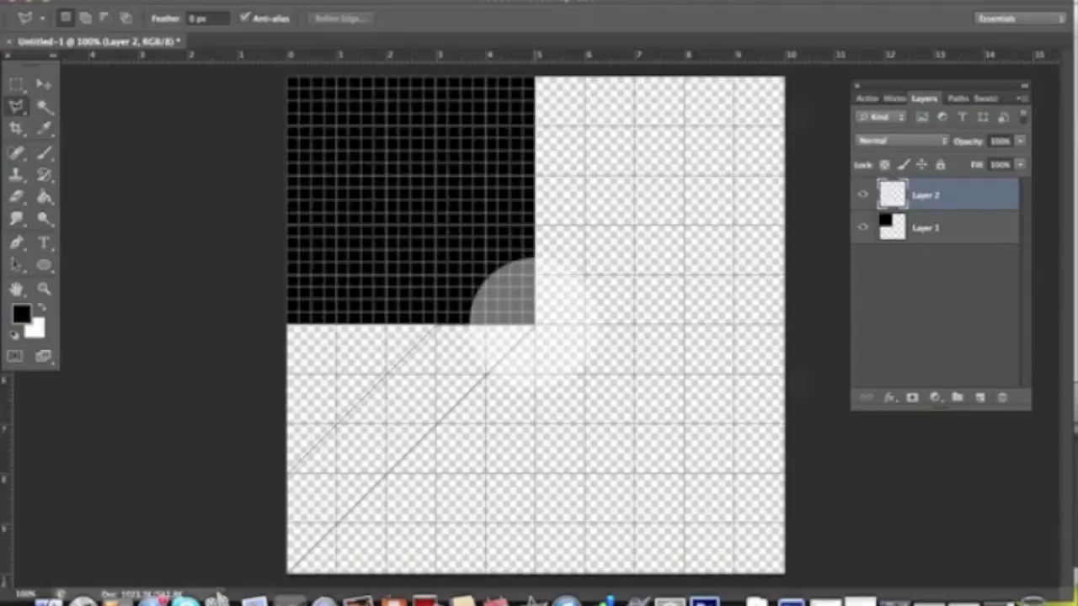
{"action": "left_click", "coordinate": [533, 325]}
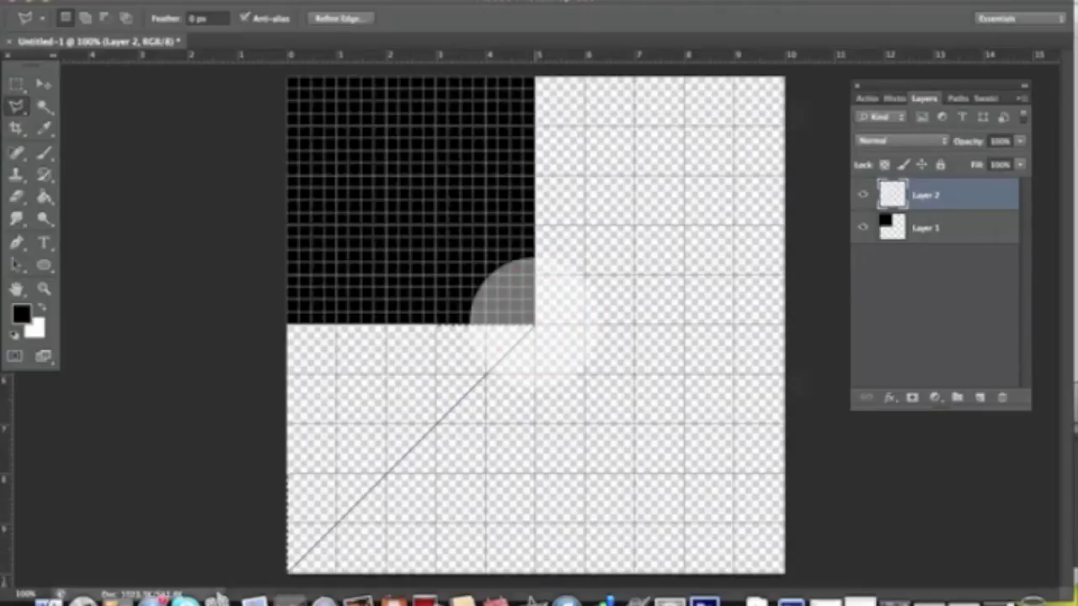
{"action": "left_click", "coordinate": [44, 196]}
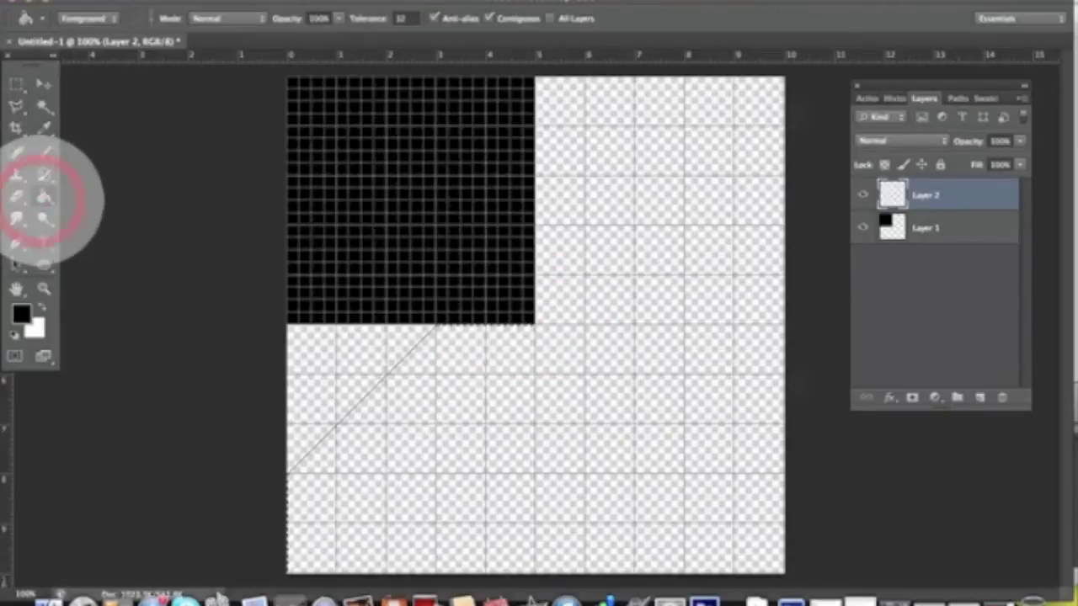
{"action": "left_click", "coordinate": [409, 394]}
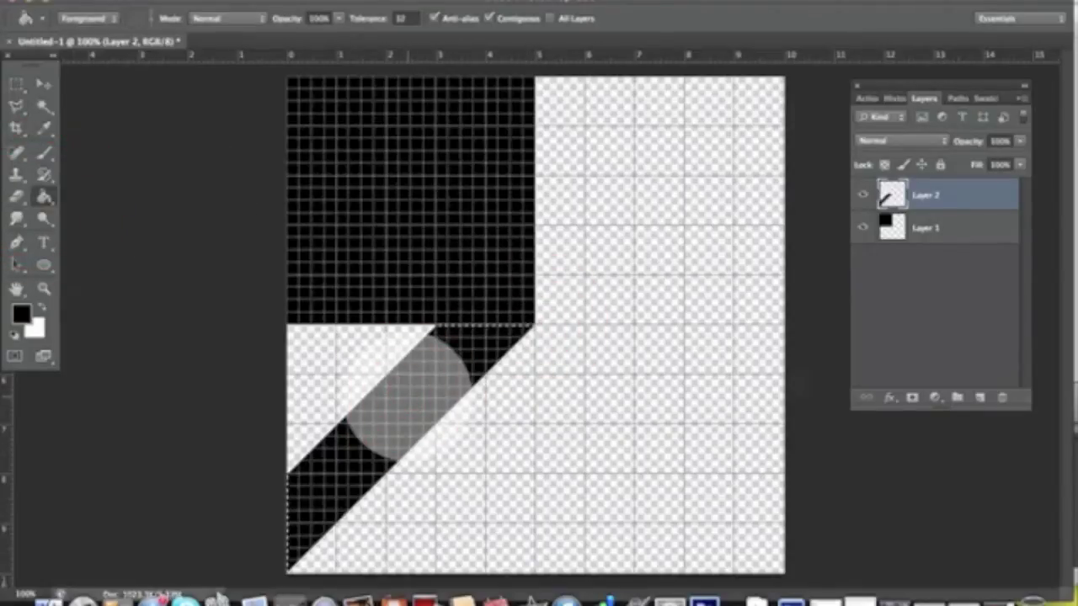
Step: Draw a triangle below the white stripe in the lower-left quarter, fill it black, and deselect
{"action": "left_click", "coordinate": [145, 175]}
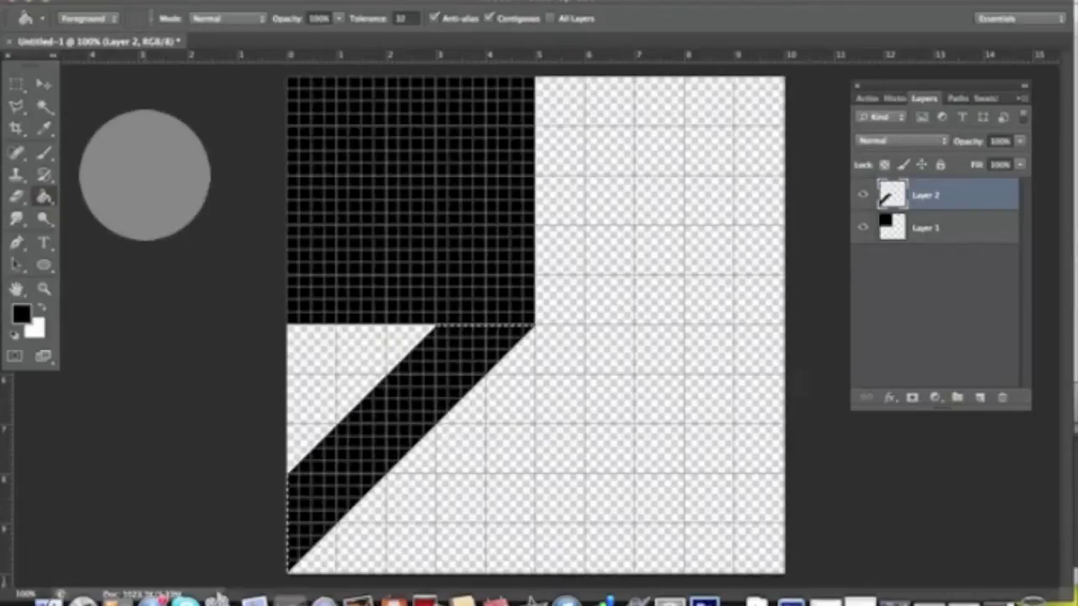
{"action": "left_click", "coordinate": [16, 106]}
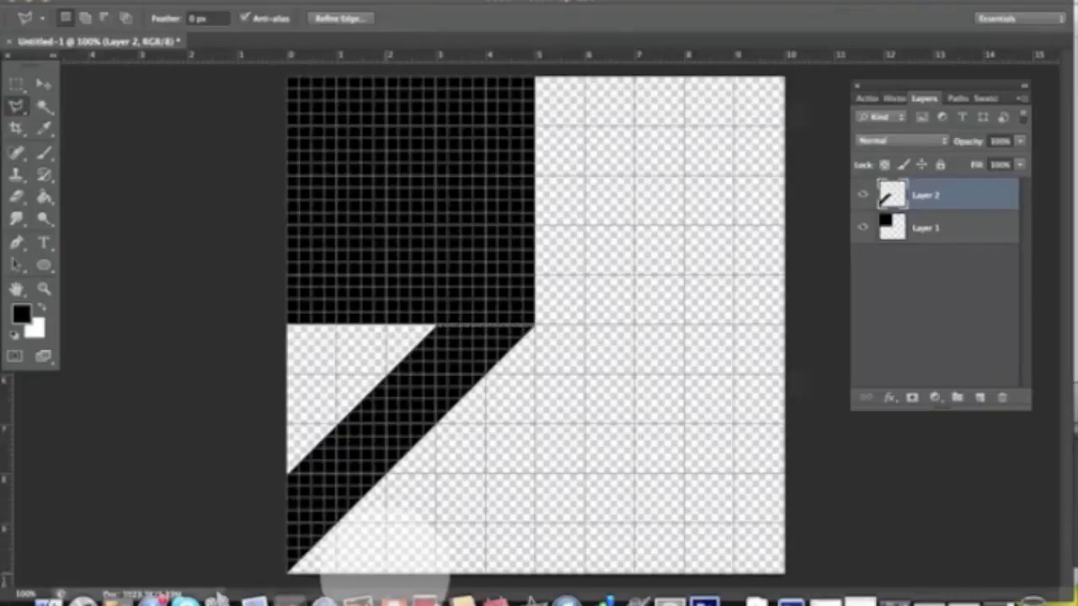
{"action": "left_click", "coordinate": [388, 566]}
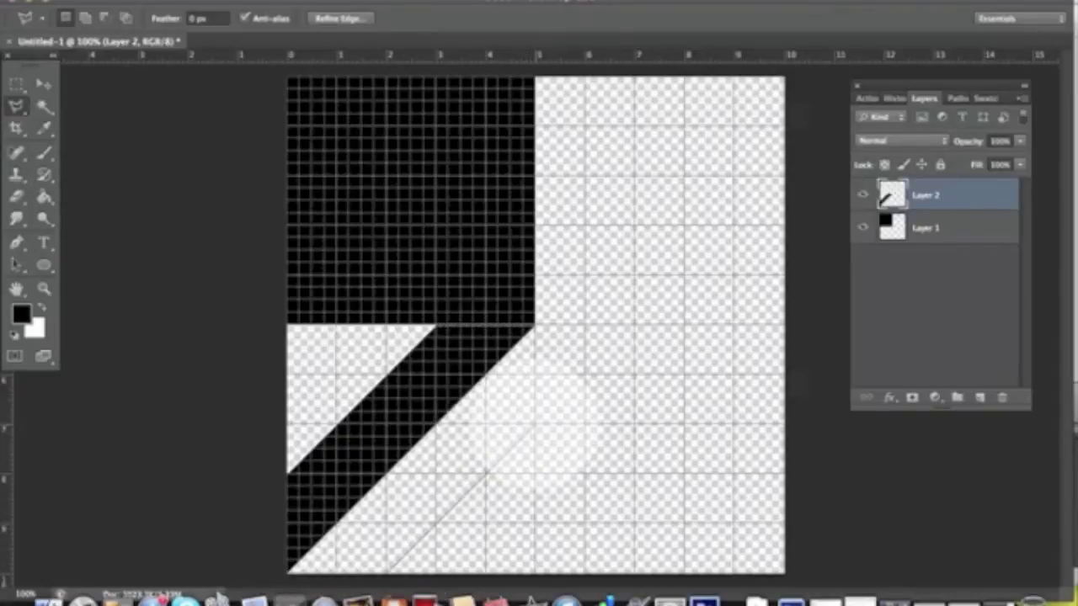
{"action": "left_click", "coordinate": [534, 425]}
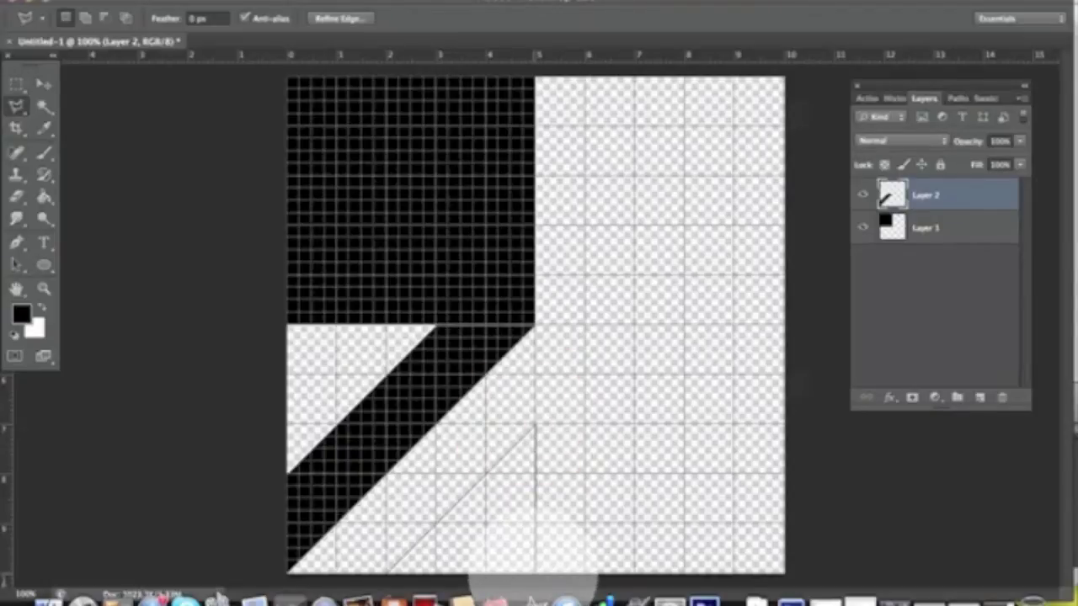
{"action": "left_click", "coordinate": [535, 574]}
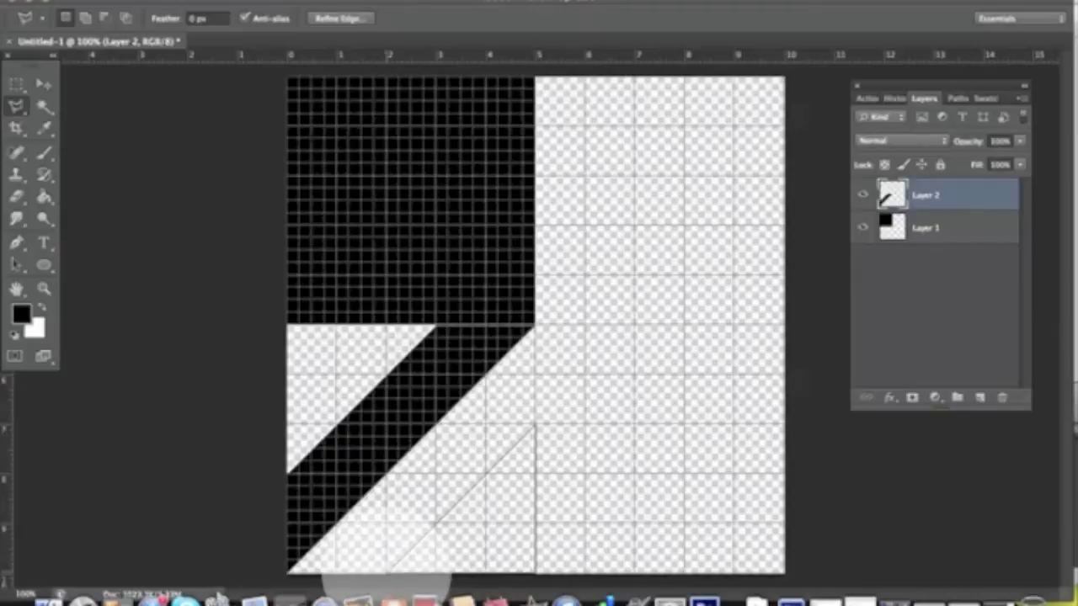
{"action": "left_click", "coordinate": [385, 574]}
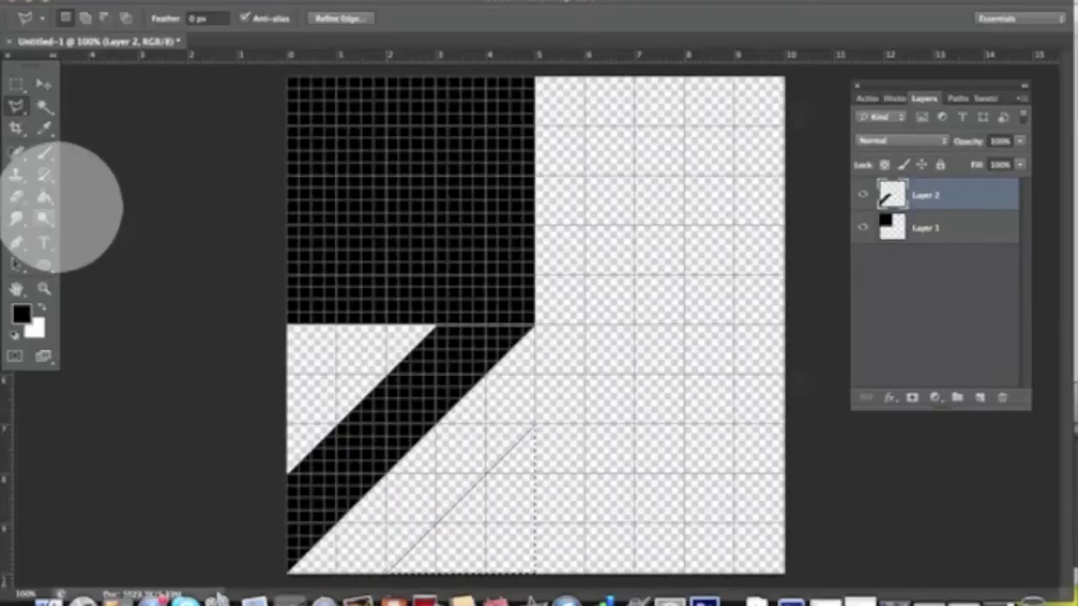
{"action": "left_click", "coordinate": [43, 196]}
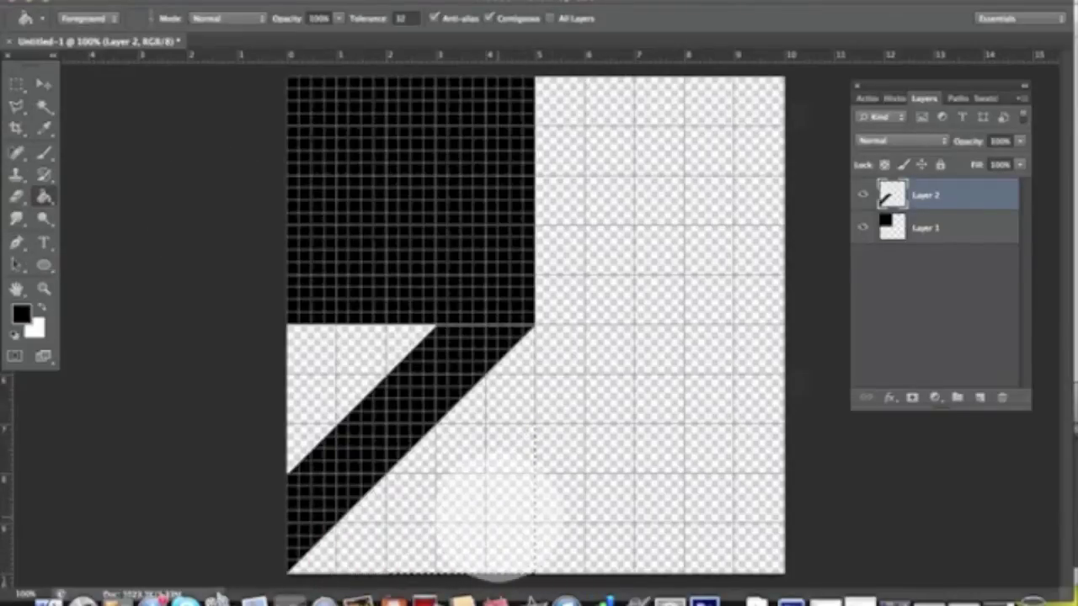
{"action": "left_click", "coordinate": [495, 513]}
{"action": "key", "text": "super+d"}
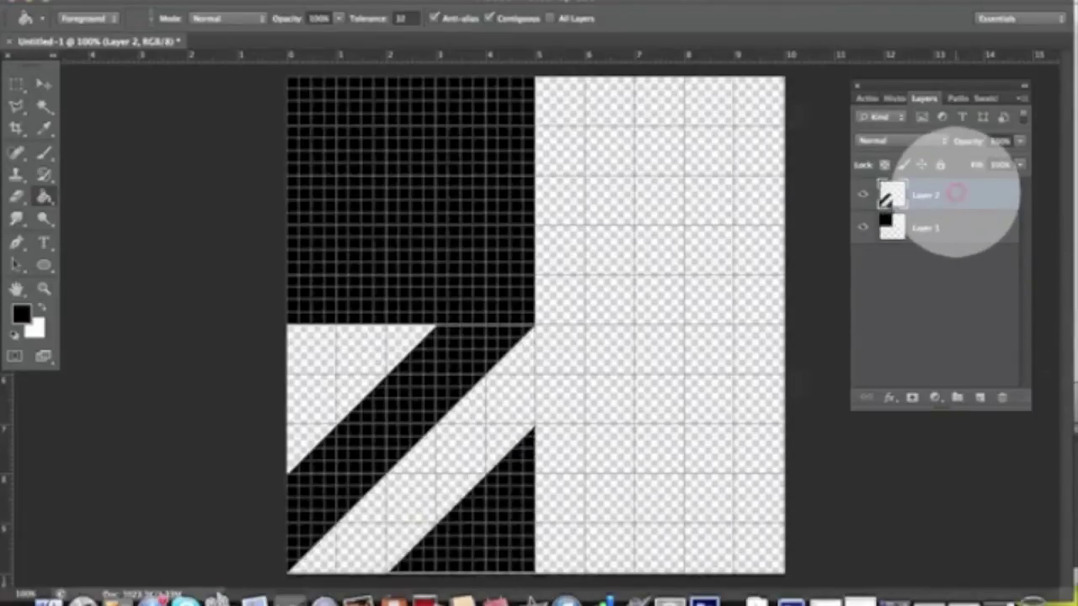
Step: Duplicate Layer 2, flip the copy horizontally, and drag it into the top-right quarter
{"action": "right_click", "coordinate": [957, 194]}
{"action": "left_click", "coordinate": [893, 112]}
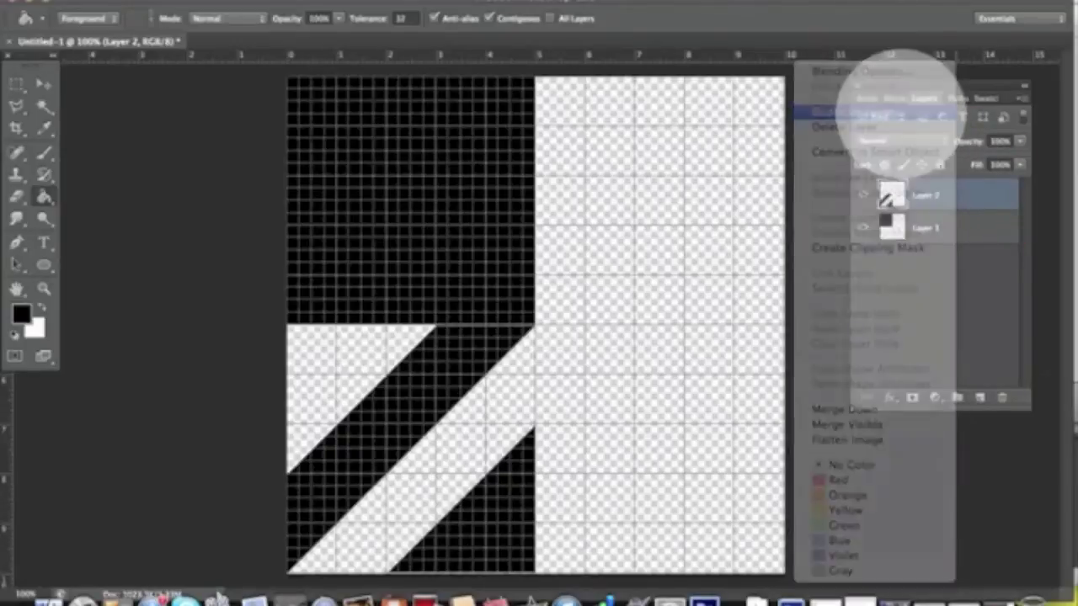
{"action": "key", "text": "Return"}
{"action": "left_click", "coordinate": [181, 3]}
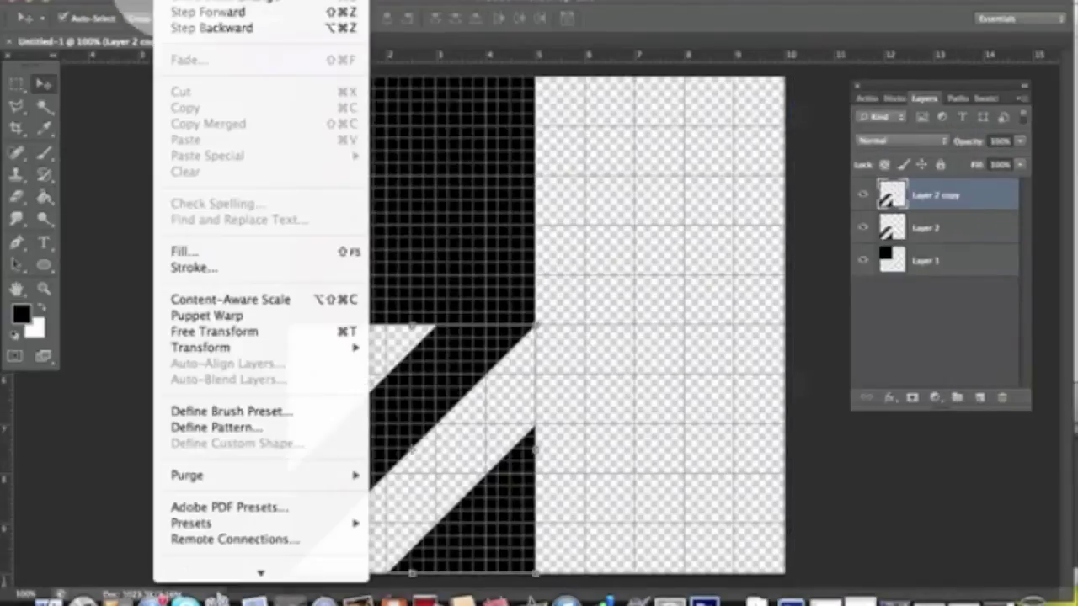
{"action": "mouse_move", "coordinate": [194, 346]}
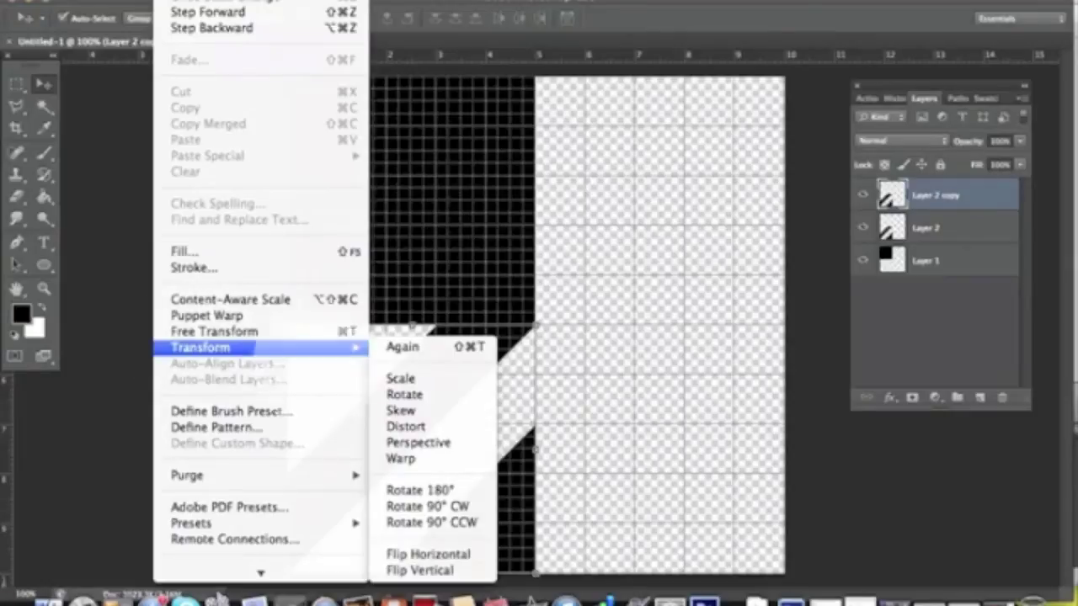
{"action": "left_click", "coordinate": [428, 554]}
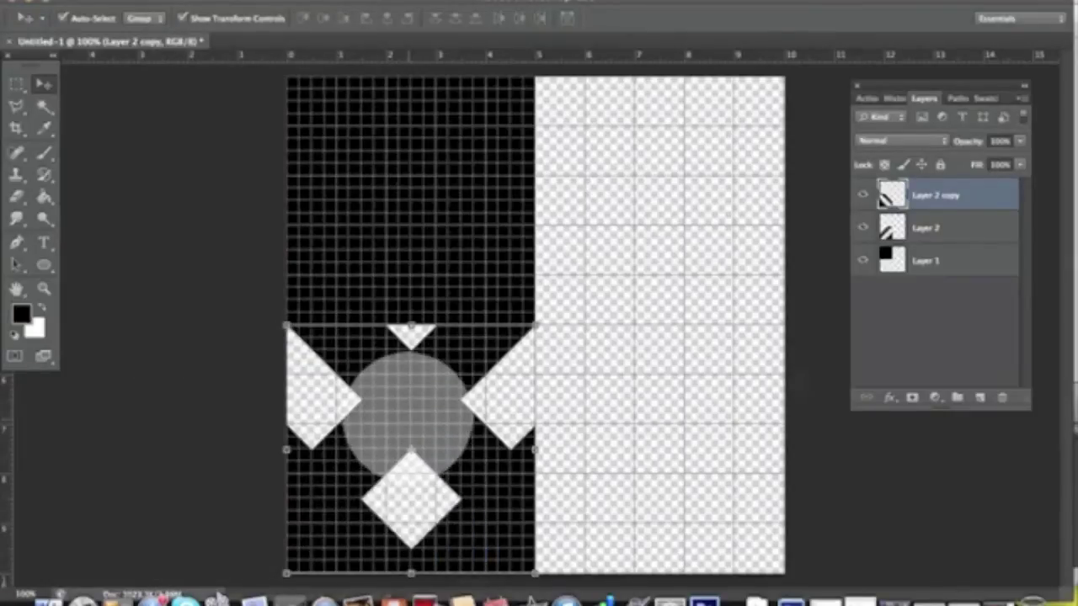
{"action": "left_click_drag", "start_coordinate": [409, 413], "coordinate": [674, 182]}
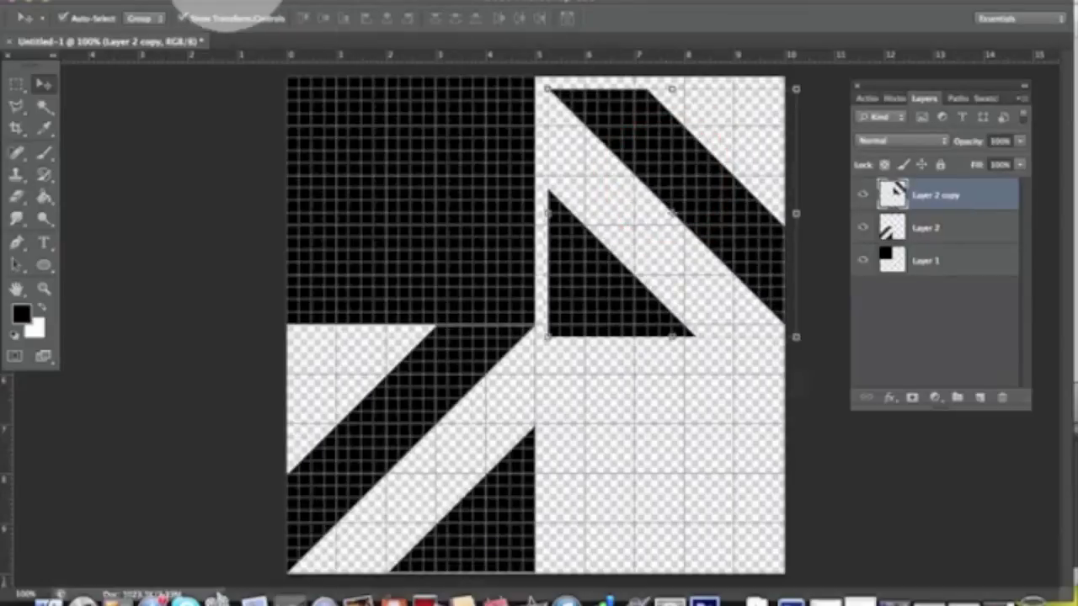
Step: Flip the copy vertically and nudge it flush into the top-right corner
{"action": "left_click", "coordinate": [194, 2]}
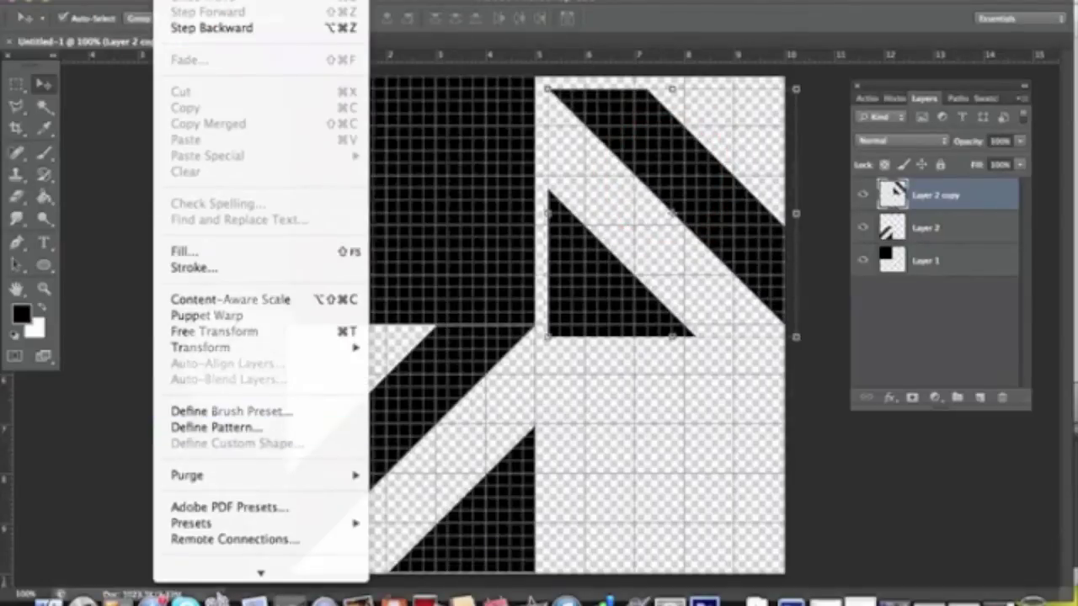
{"action": "mouse_move", "coordinate": [270, 347]}
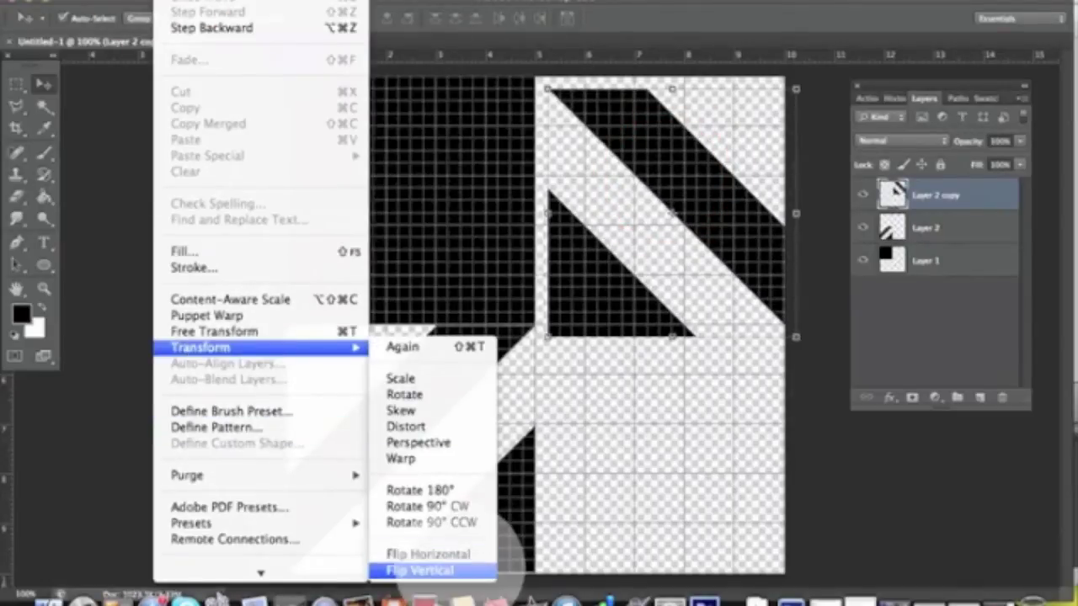
{"action": "left_click", "coordinate": [446, 571]}
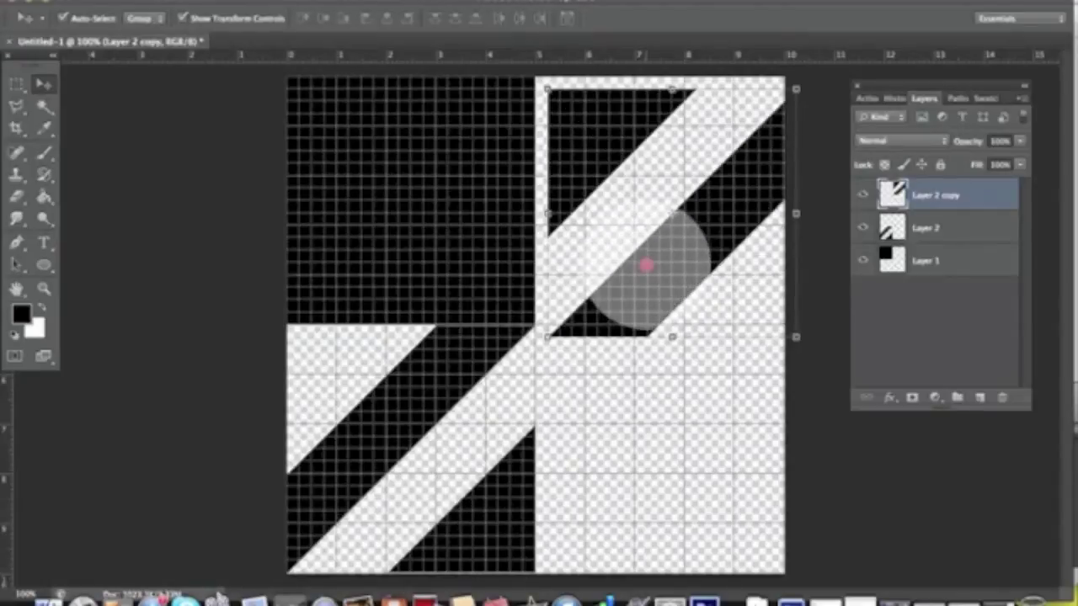
{"action": "left_click_drag", "start_coordinate": [646, 266], "coordinate": [635, 255]}
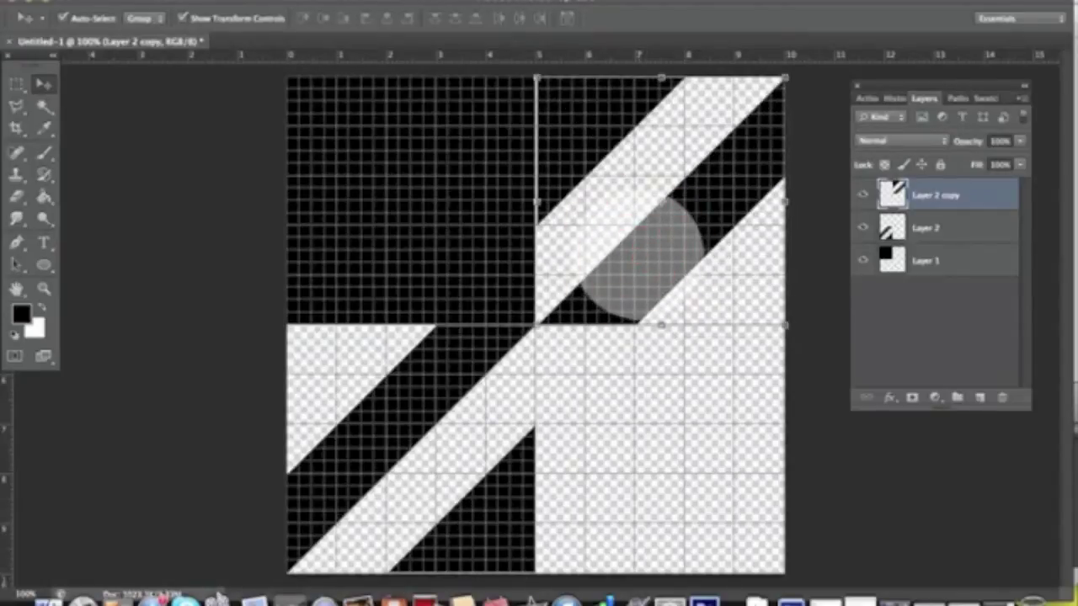
{"action": "key", "text": "Left"}
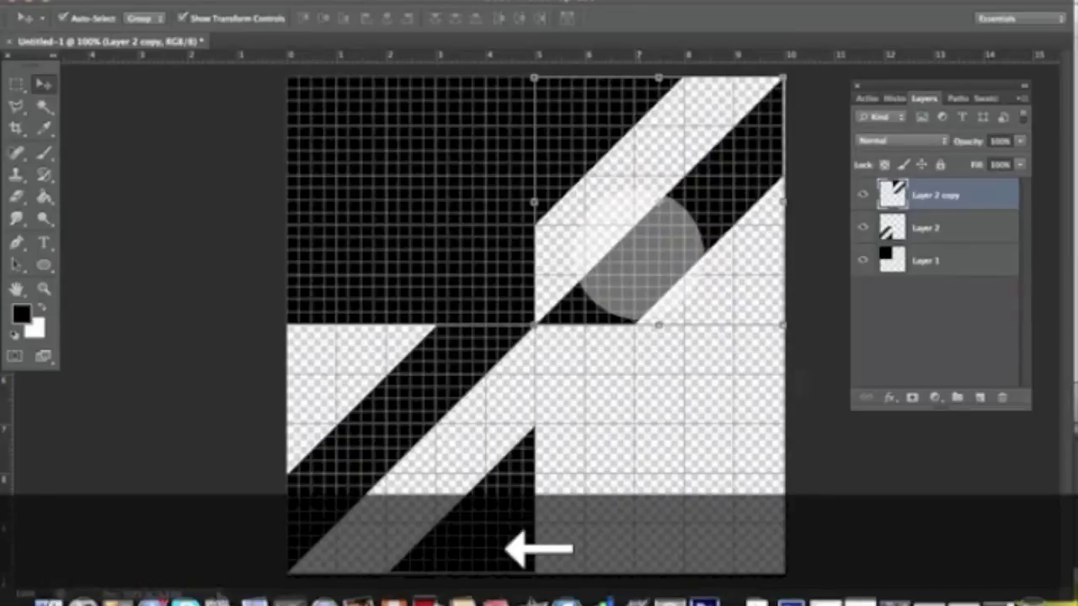
{"action": "key", "text": "Up"}
Step: Nudge Layer 2 up and stretch it slightly taller to meet the canvas bottom
{"action": "left_click", "coordinate": [649, 392]}
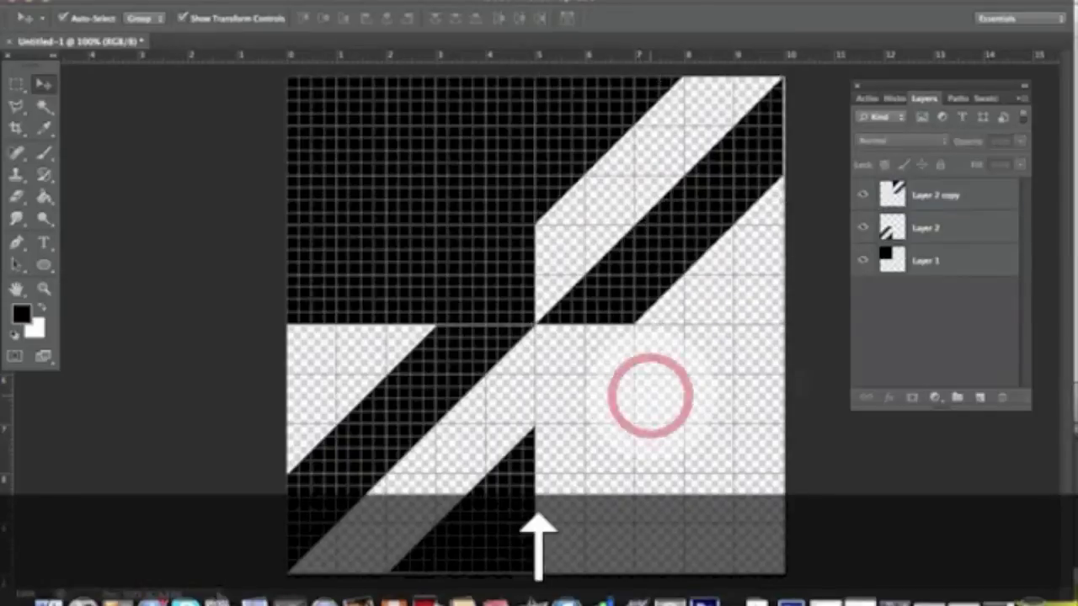
{"action": "left_click", "coordinate": [471, 337]}
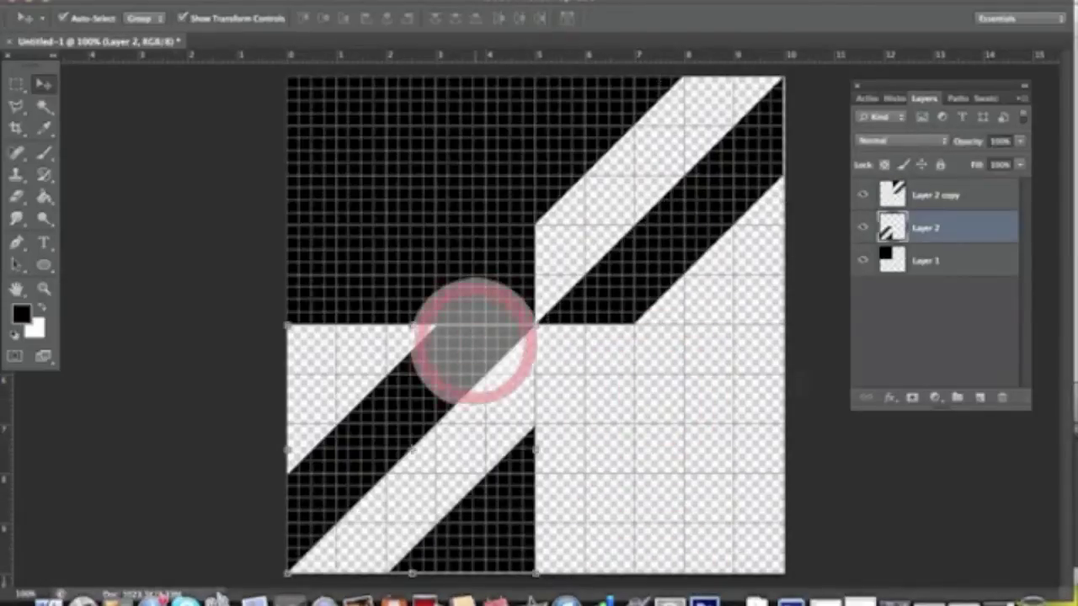
{"action": "key", "text": "Up"}
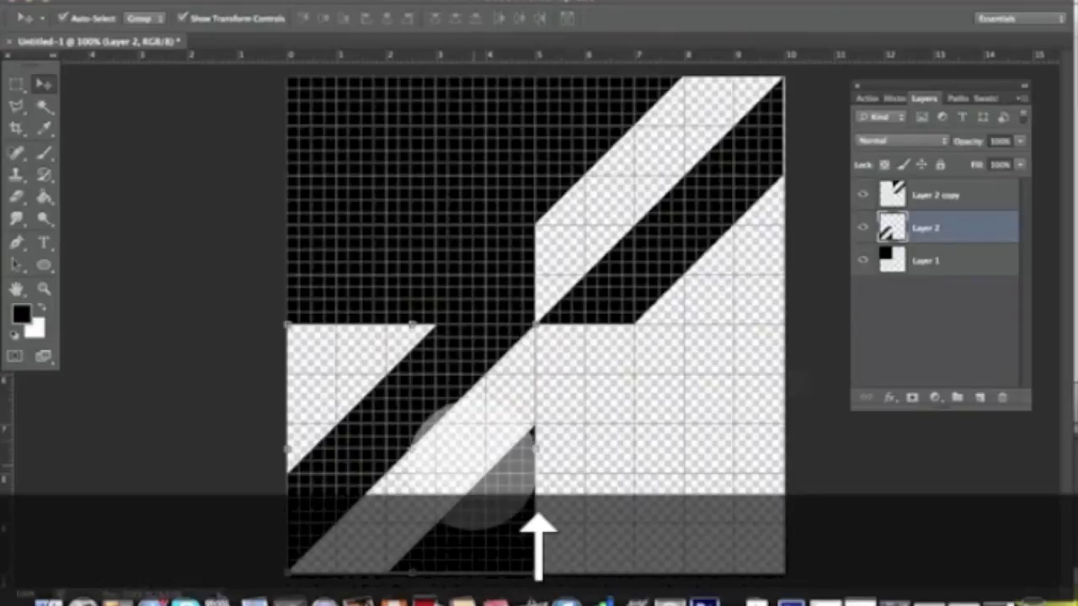
{"action": "left_click", "coordinate": [413, 572]}
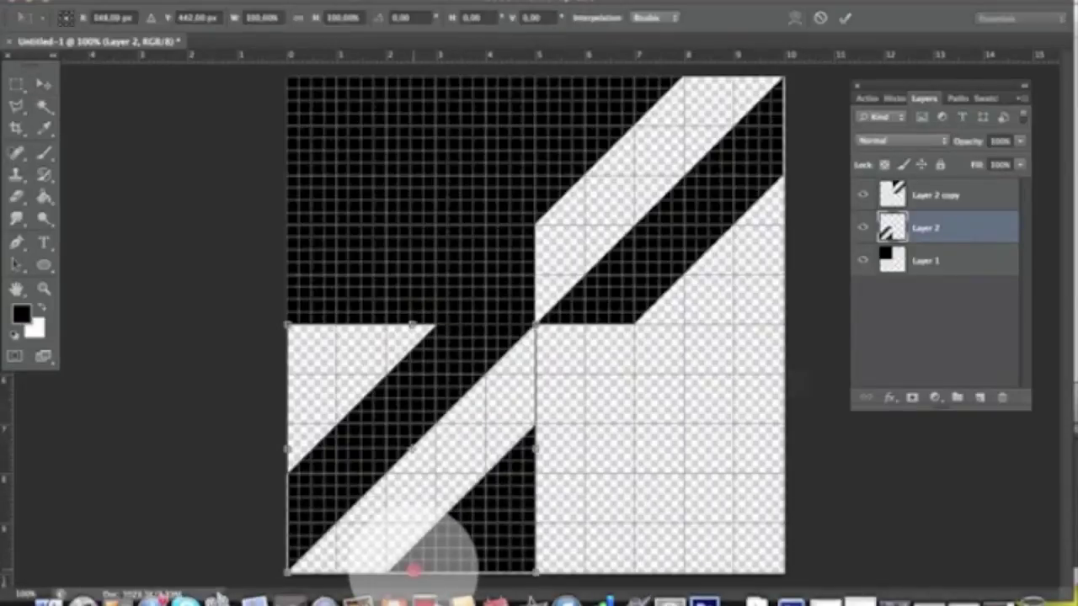
{"action": "left_click_drag", "start_coordinate": [412, 572], "coordinate": [412, 575]}
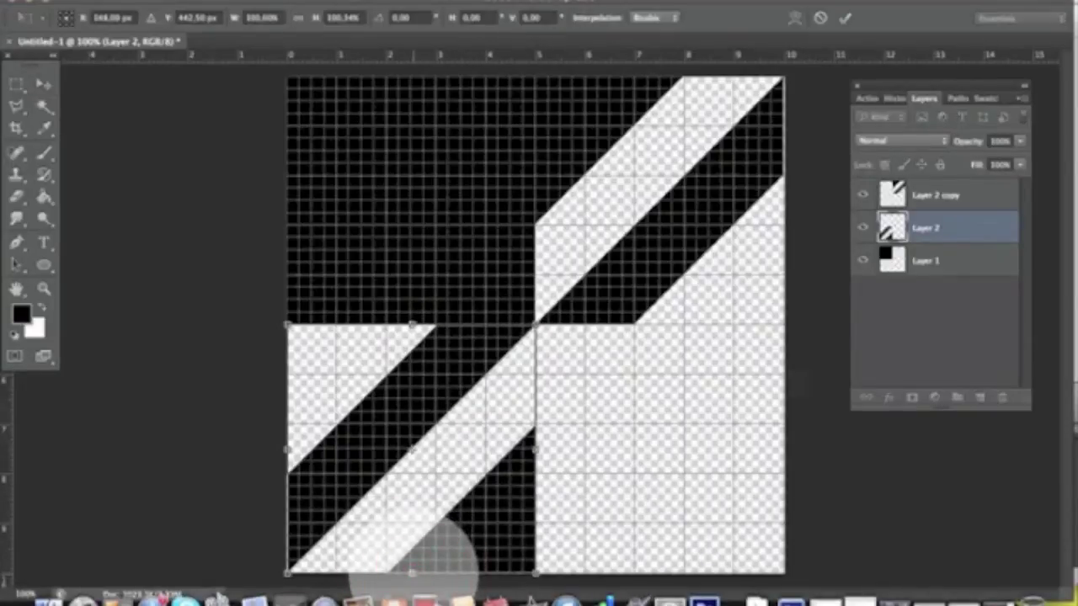
{"action": "key", "text": "Return"}
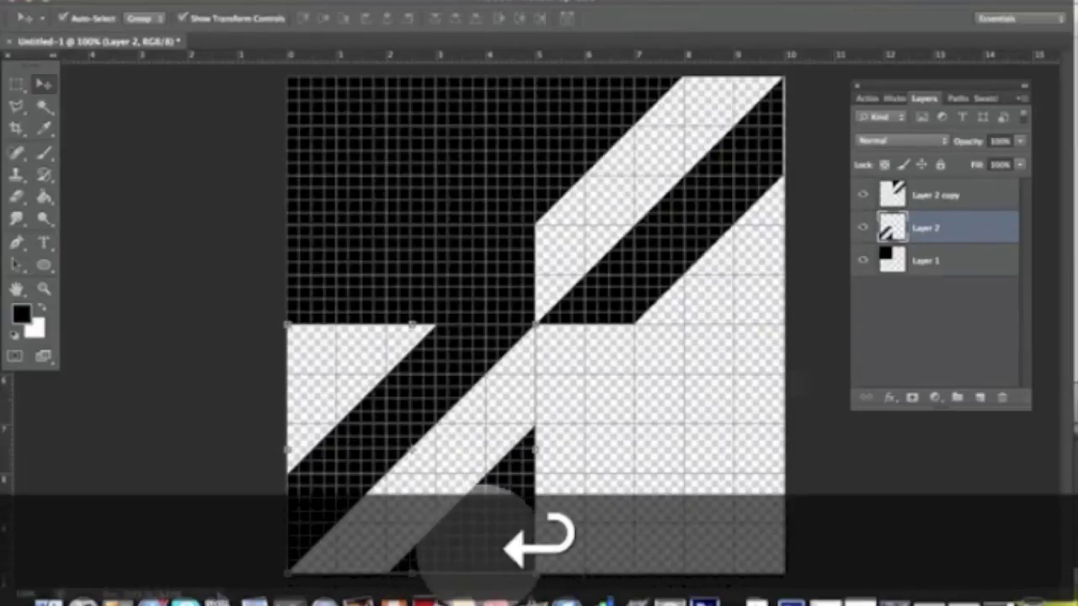
Step: Widen the Layer 2 copy to the right edge with Free Transform and nudge it left
{"action": "left_click", "coordinate": [739, 179]}
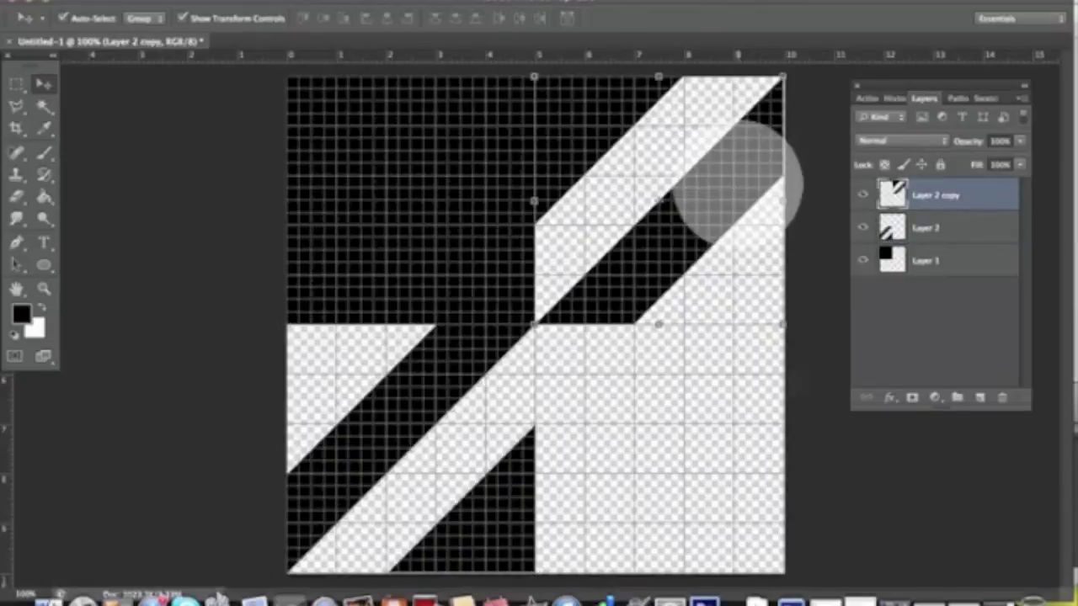
{"action": "key", "text": "ctrl+t"}
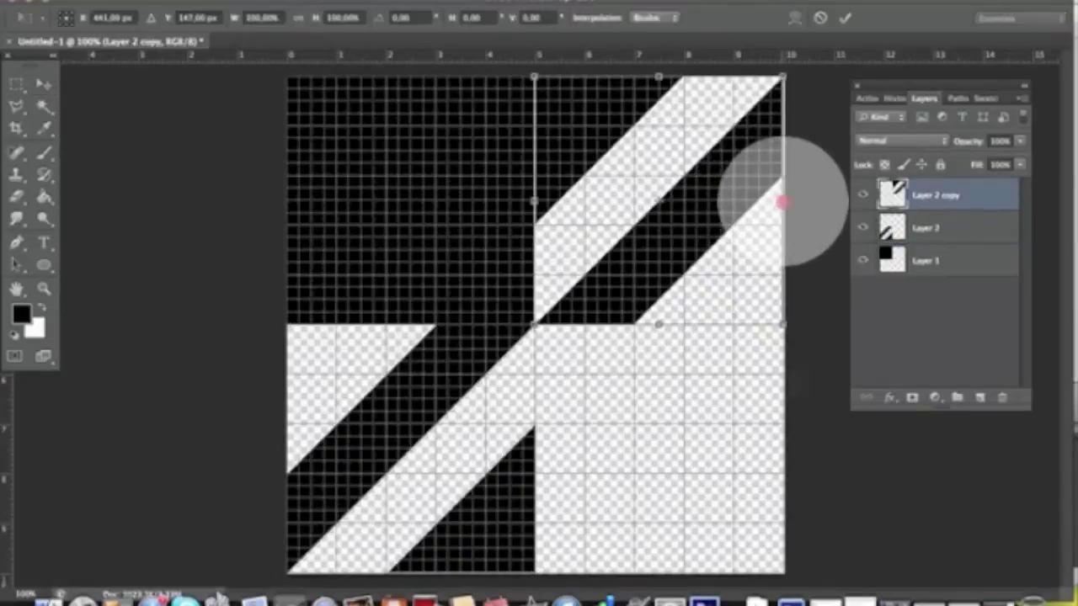
{"action": "left_click_drag", "start_coordinate": [782, 202], "coordinate": [792, 203]}
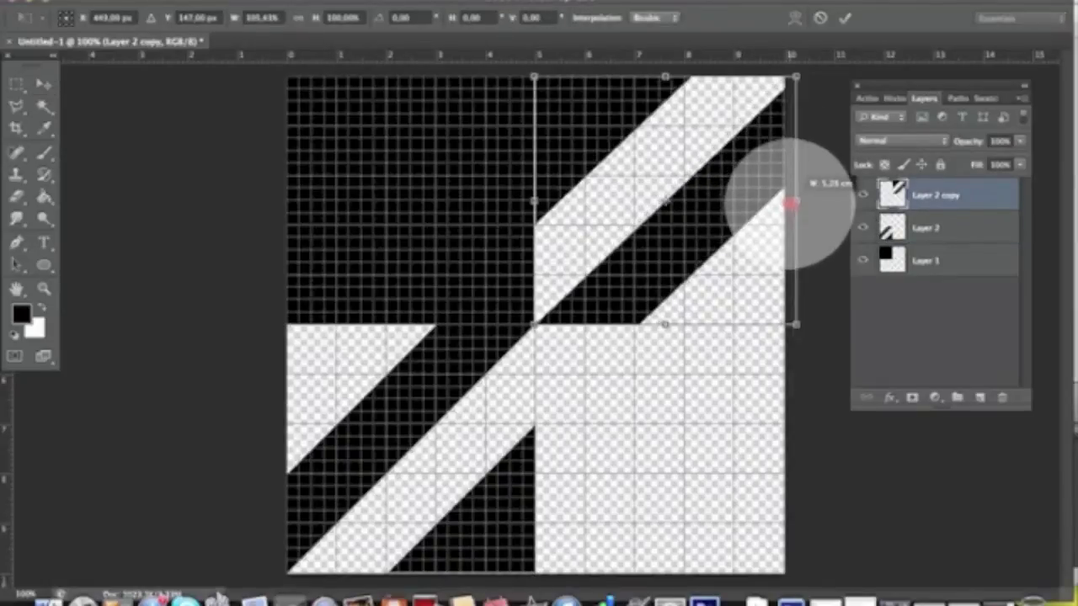
{"action": "key", "text": "Return"}
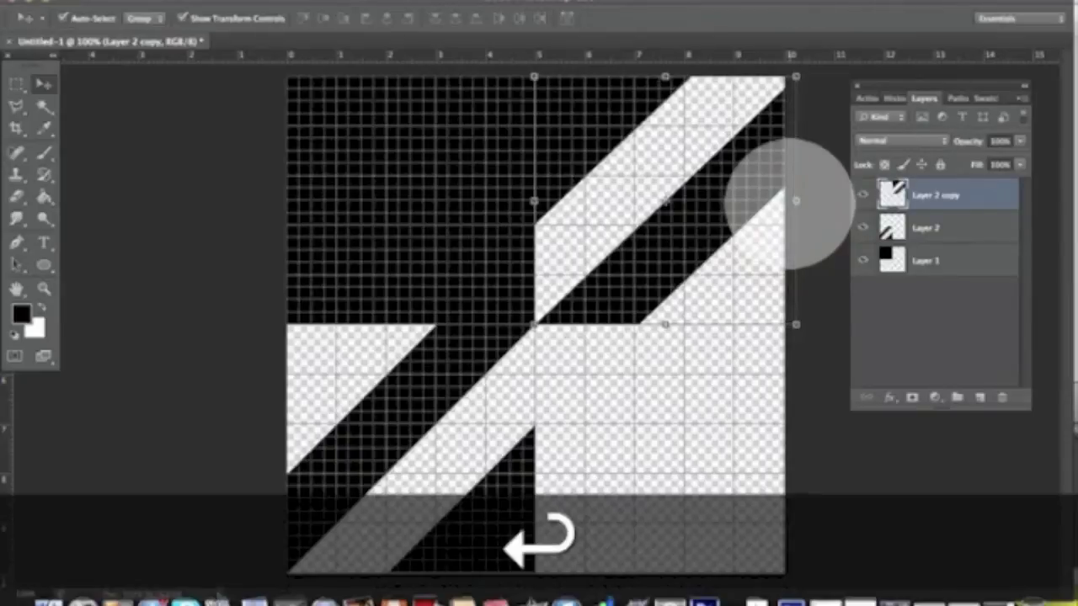
{"action": "key", "text": "Left"}
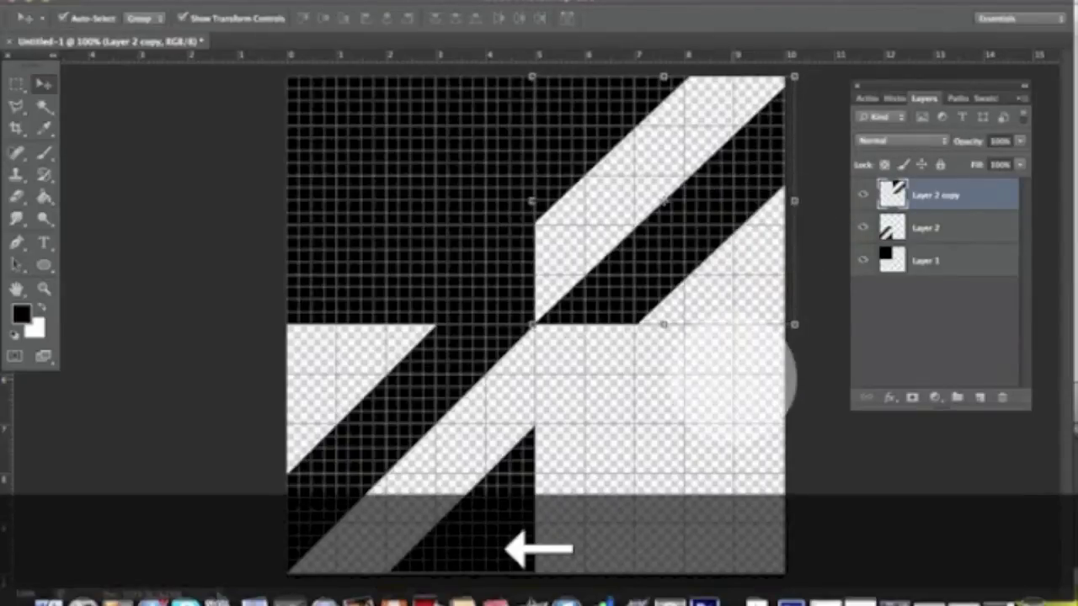
{"action": "left_click", "coordinate": [731, 372]}
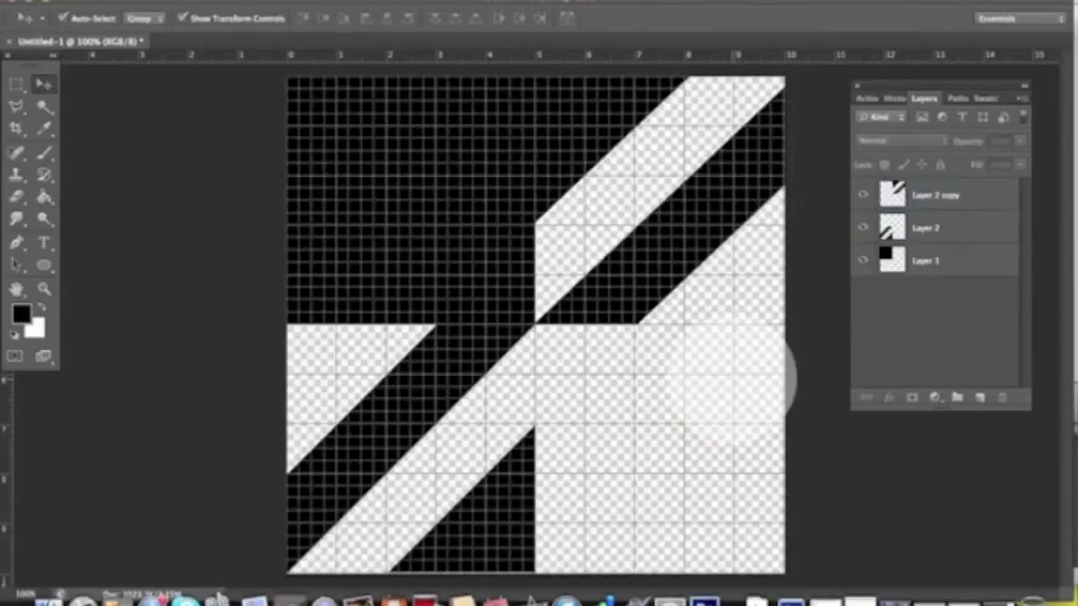
Step: Select the whole canvas and define it as a pattern named 'pied de poule'
{"action": "left_click", "coordinate": [235, 17]}
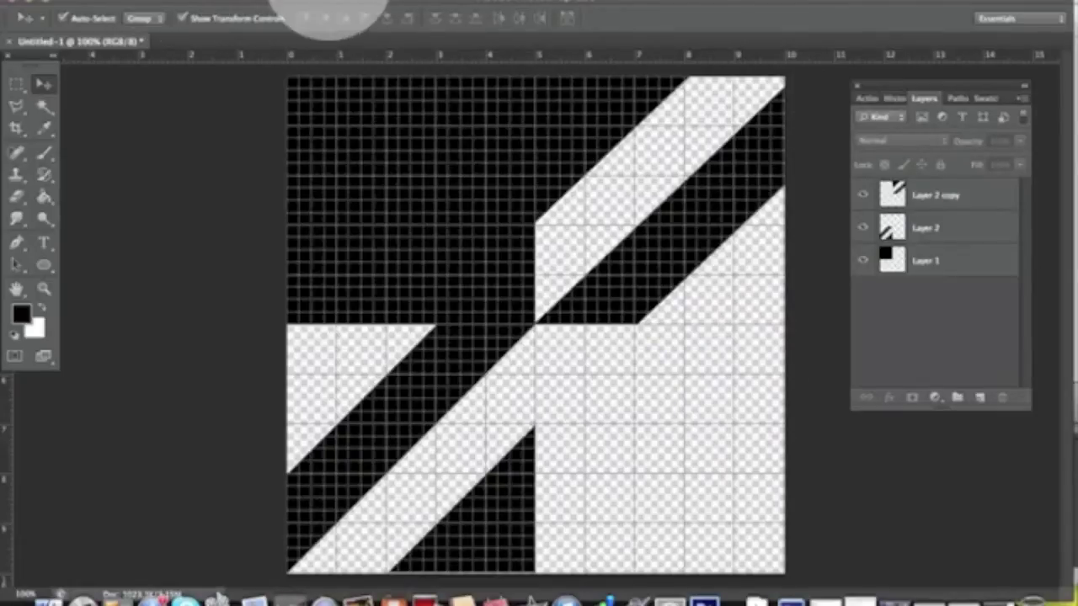
{"action": "left_click", "coordinate": [347, 1]}
{"action": "left_click", "coordinate": [375, 3]}
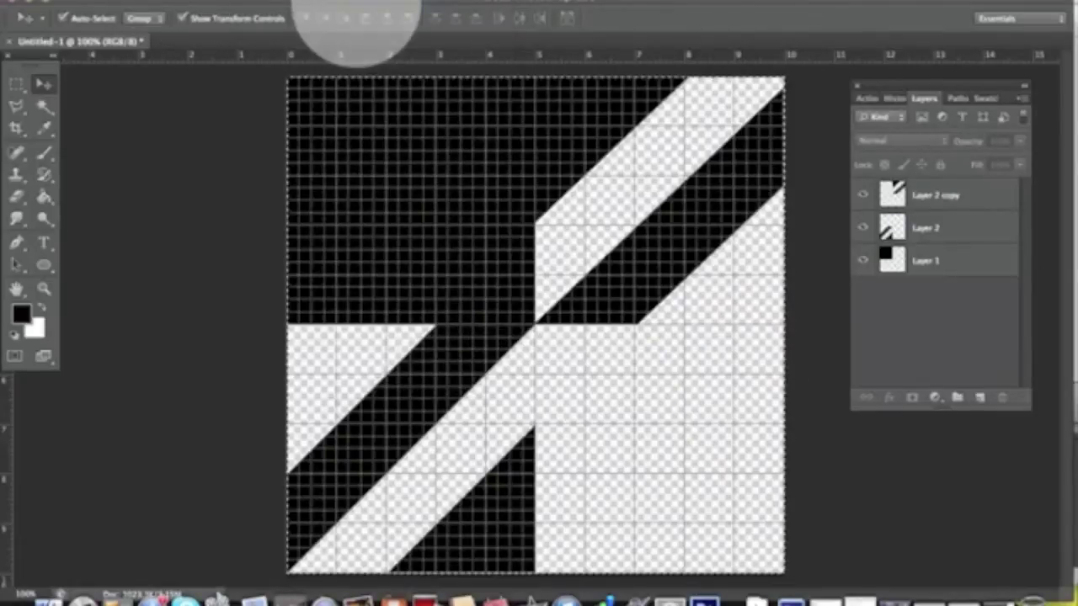
{"action": "left_click", "coordinate": [176, 2]}
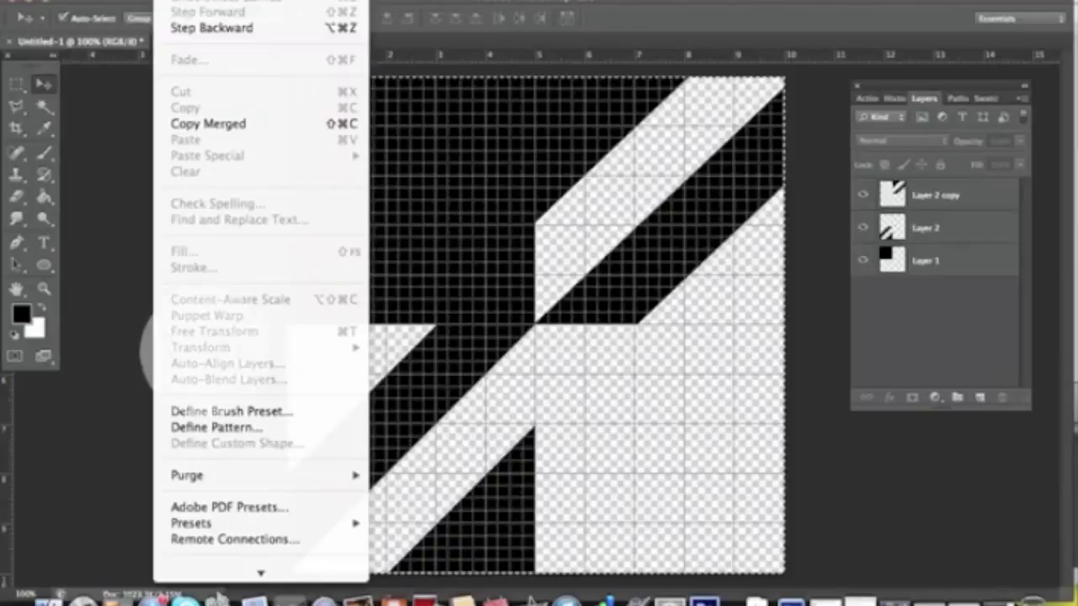
{"action": "left_click", "coordinate": [217, 429]}
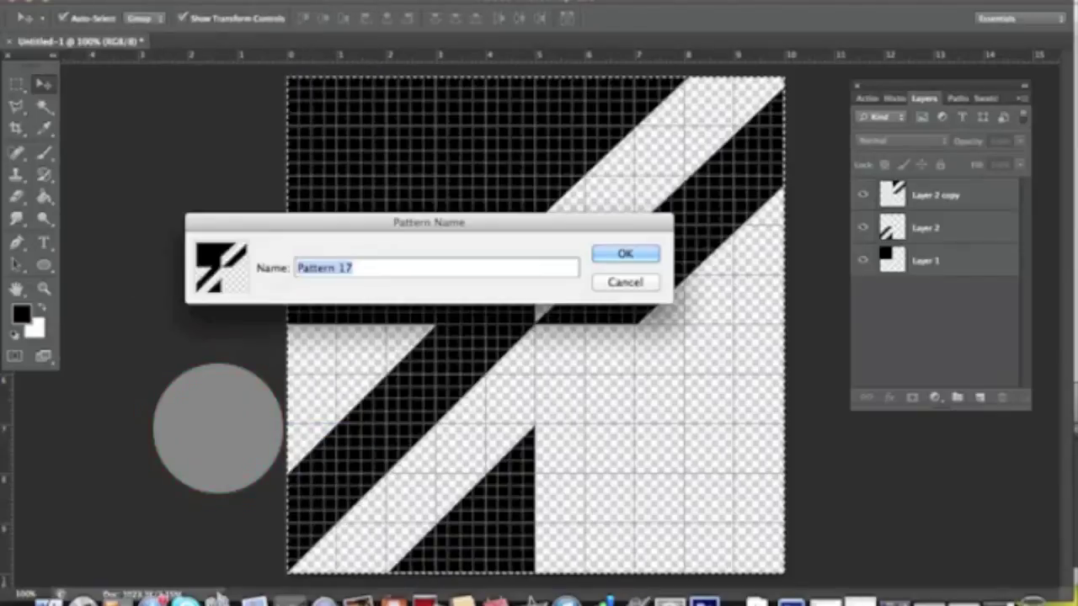
{"action": "type", "text": "pied"}
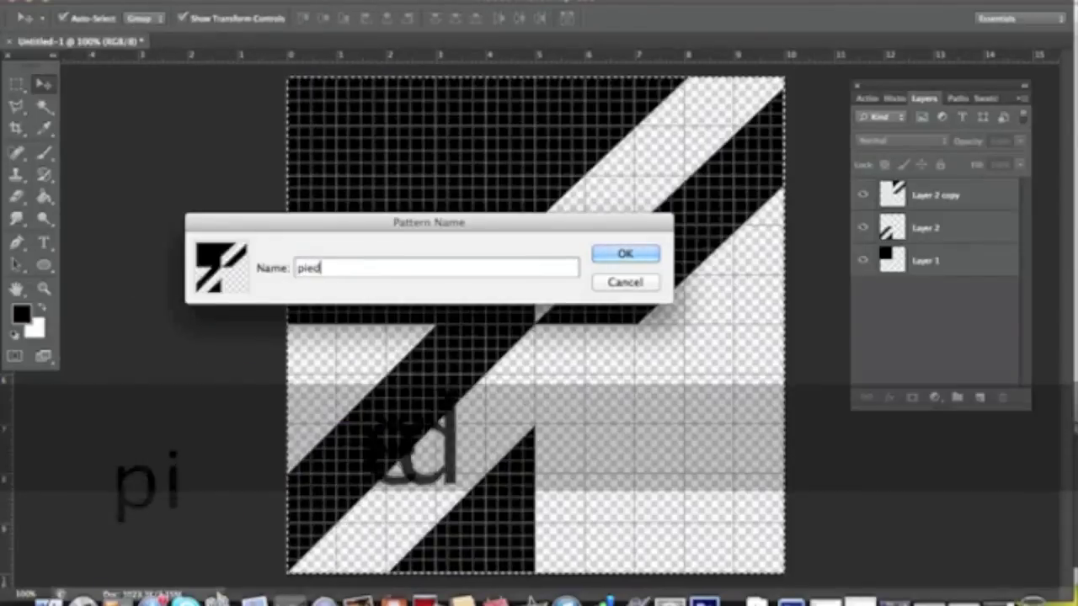
{"action": "type", "text": " de poule"}
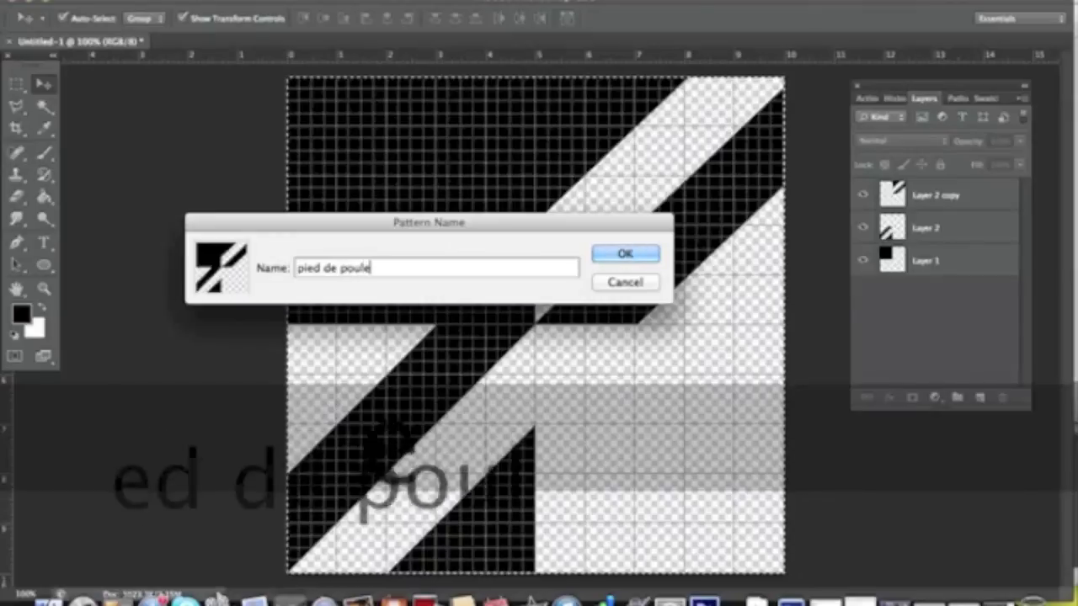
{"action": "left_click", "coordinate": [624, 253]}
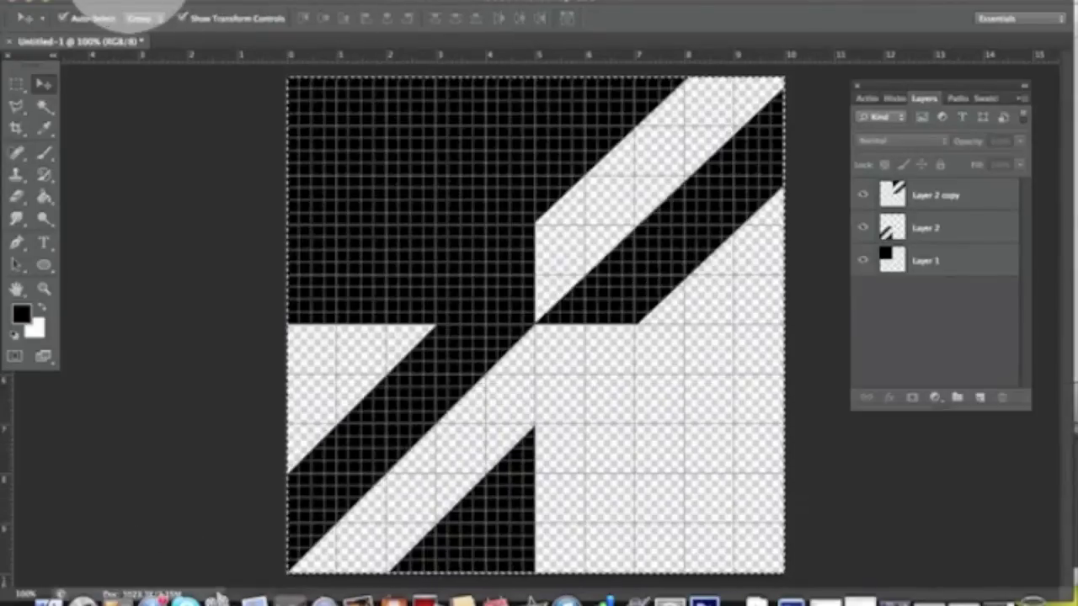
{"action": "left_click", "coordinate": [114, 3]}
Step: Create another new transparent document and hide its grid
{"action": "left_click", "coordinate": [168, 4]}
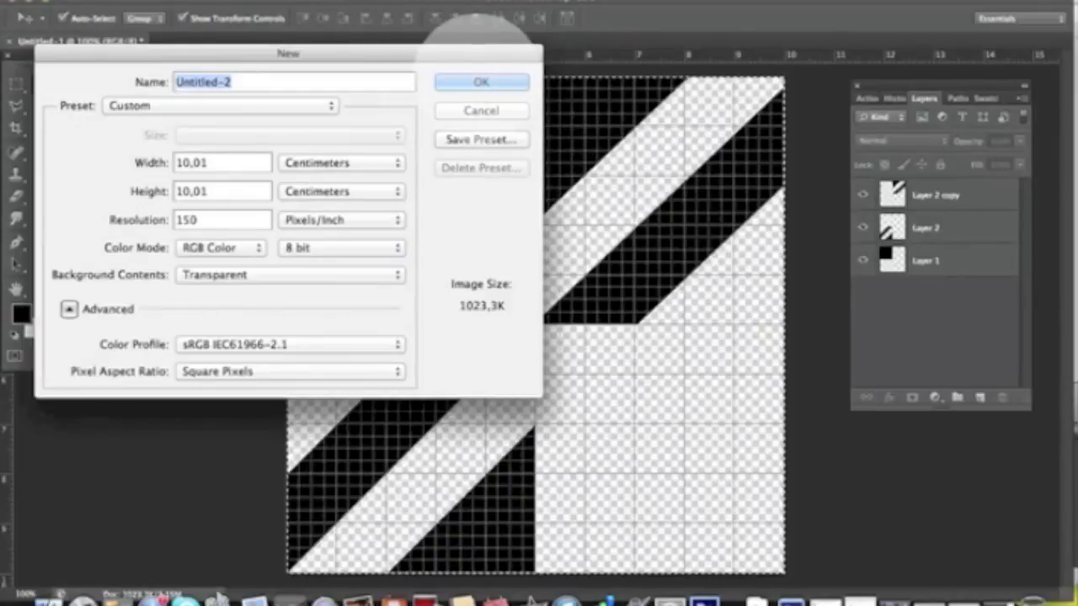
{"action": "left_click", "coordinate": [478, 81]}
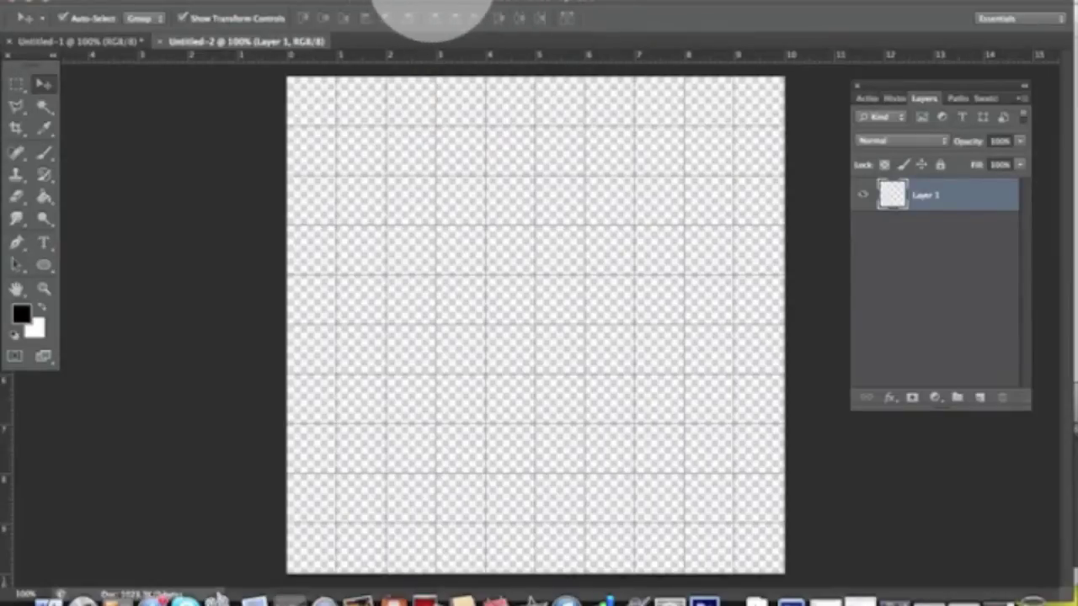
{"action": "left_click", "coordinate": [430, 5]}
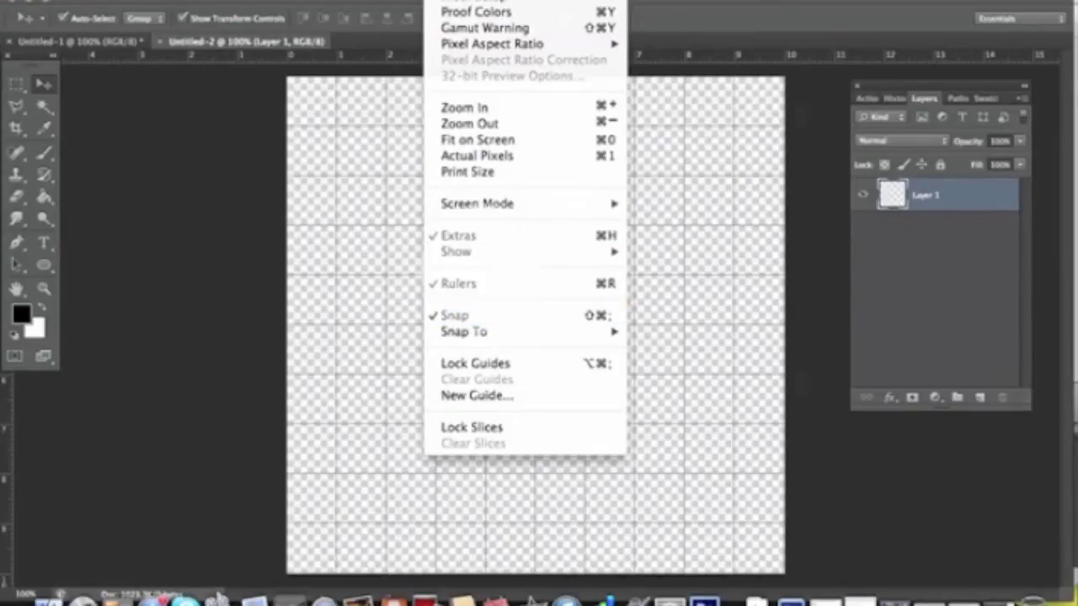
{"action": "mouse_move", "coordinate": [472, 250]}
{"action": "left_click", "coordinate": [707, 302]}
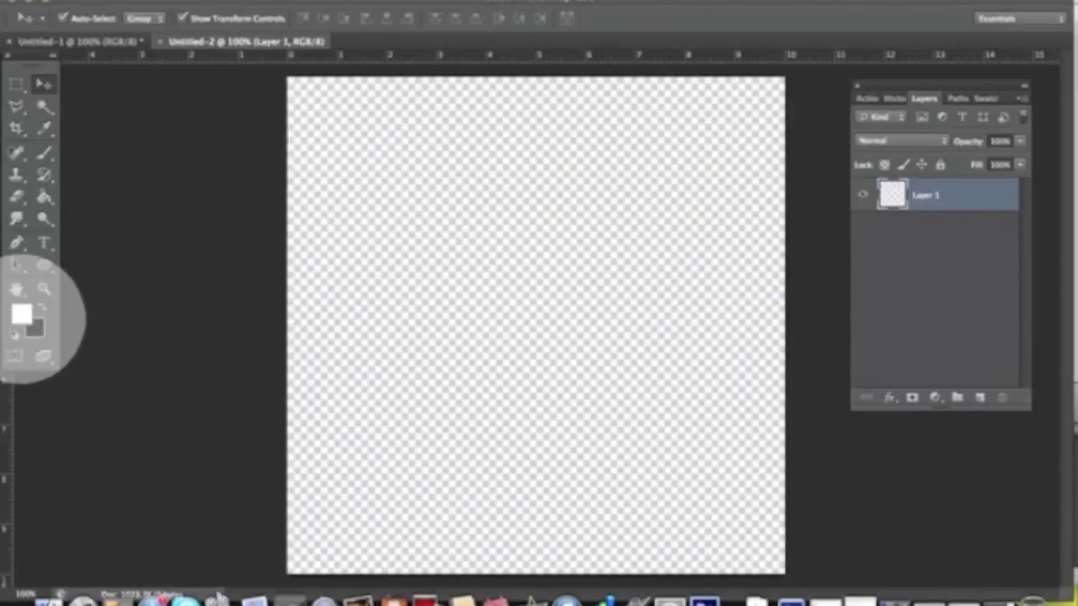
Step: Fill the canvas with pink #ec7777 using the Paint Bucket
{"action": "left_click", "coordinate": [23, 313]}
{"action": "left_click", "coordinate": [321, 148]}
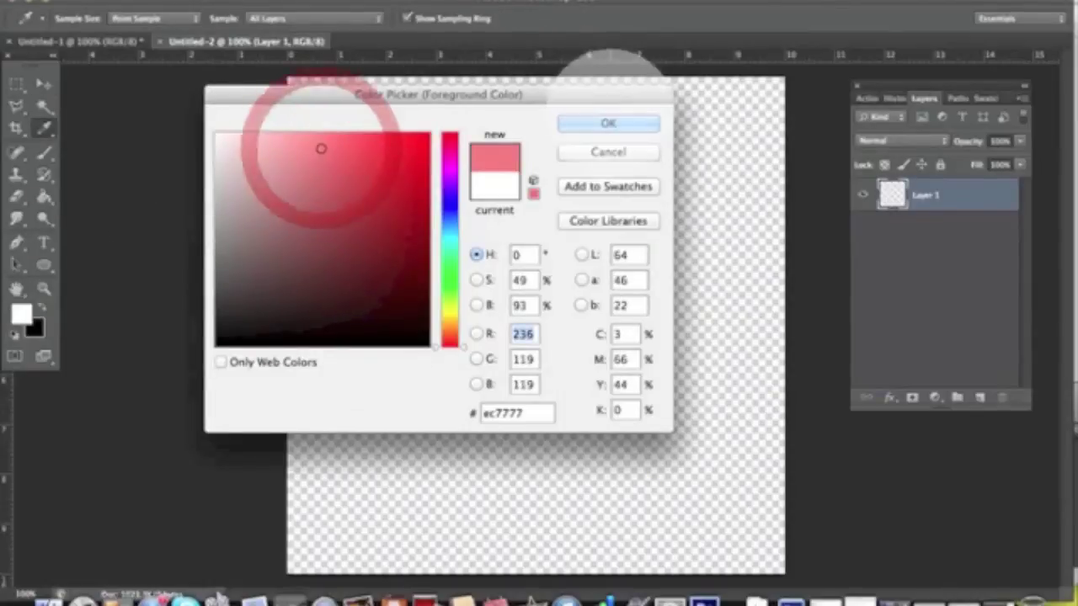
{"action": "left_click", "coordinate": [608, 123]}
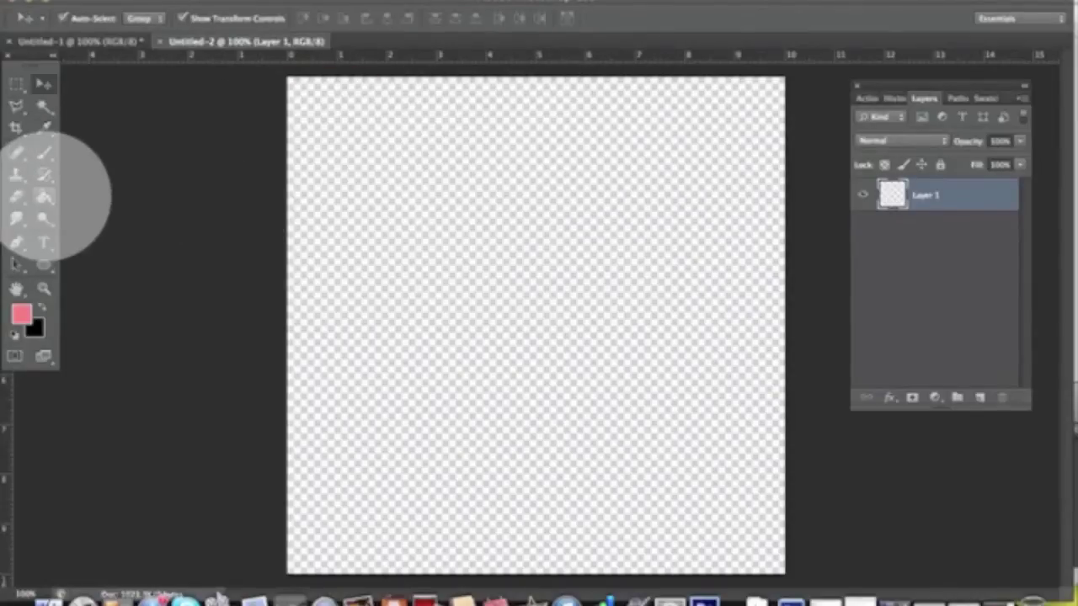
{"action": "left_click", "coordinate": [45, 197]}
{"action": "left_click", "coordinate": [503, 206]}
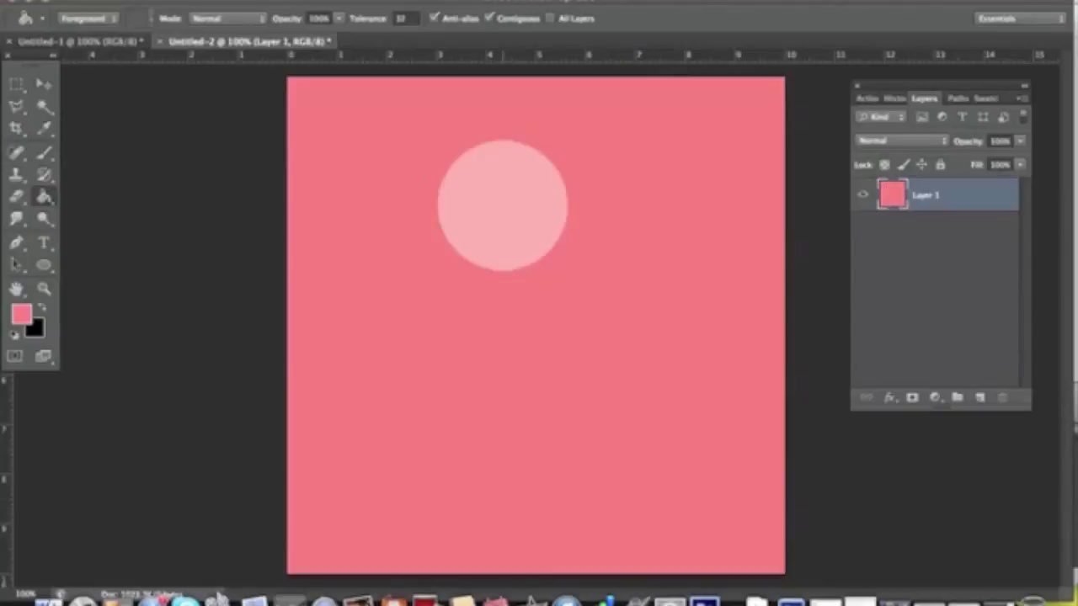
Step: Preview the new houndstooth pattern as a Pattern Overlay on the pink square at reduced scale
{"action": "left_click", "coordinate": [890, 396]}
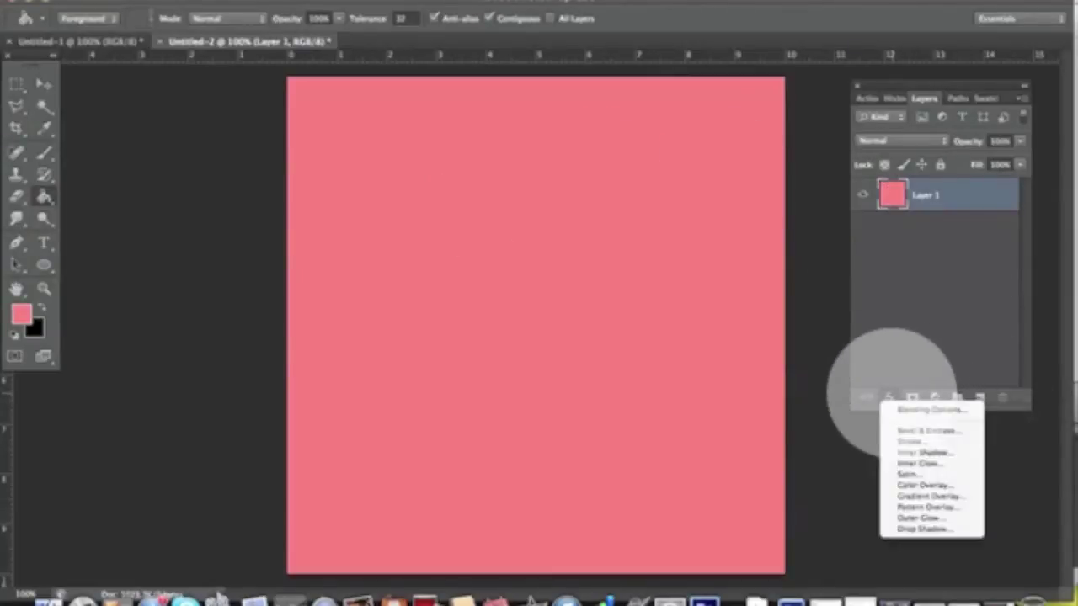
{"action": "left_click", "coordinate": [901, 507]}
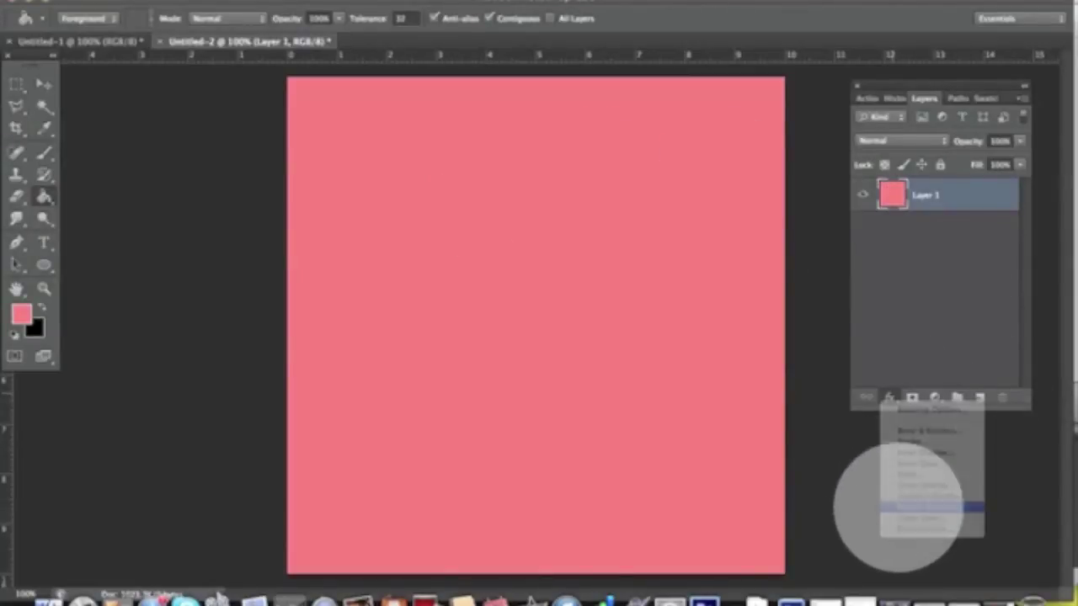
{"action": "left_click", "coordinate": [816, 290]}
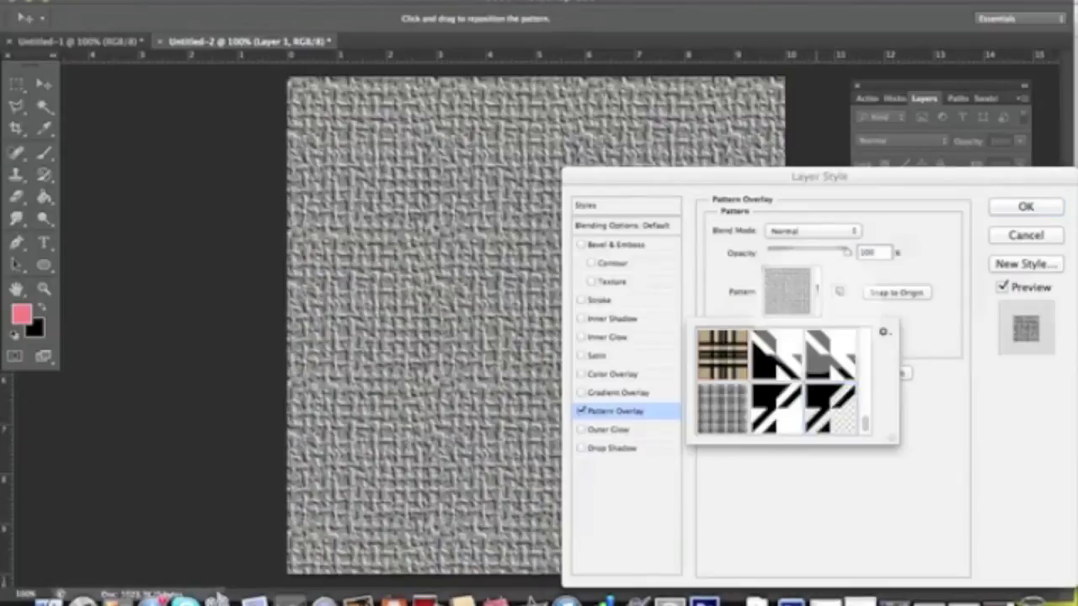
{"action": "scroll", "coordinate": [778, 383], "scroll_direction": "down", "scroll_amount": 2}
{"action": "left_click", "coordinate": [777, 354]}
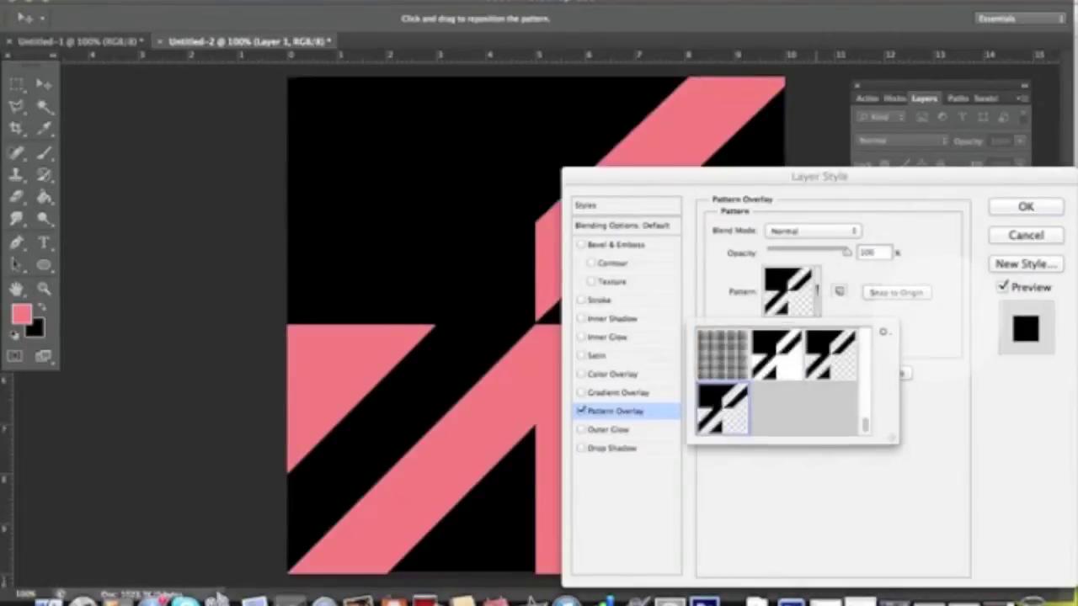
{"action": "key", "text": "Return"}
{"action": "left_click_drag", "start_coordinate": [810, 330], "coordinate": [769, 328]}
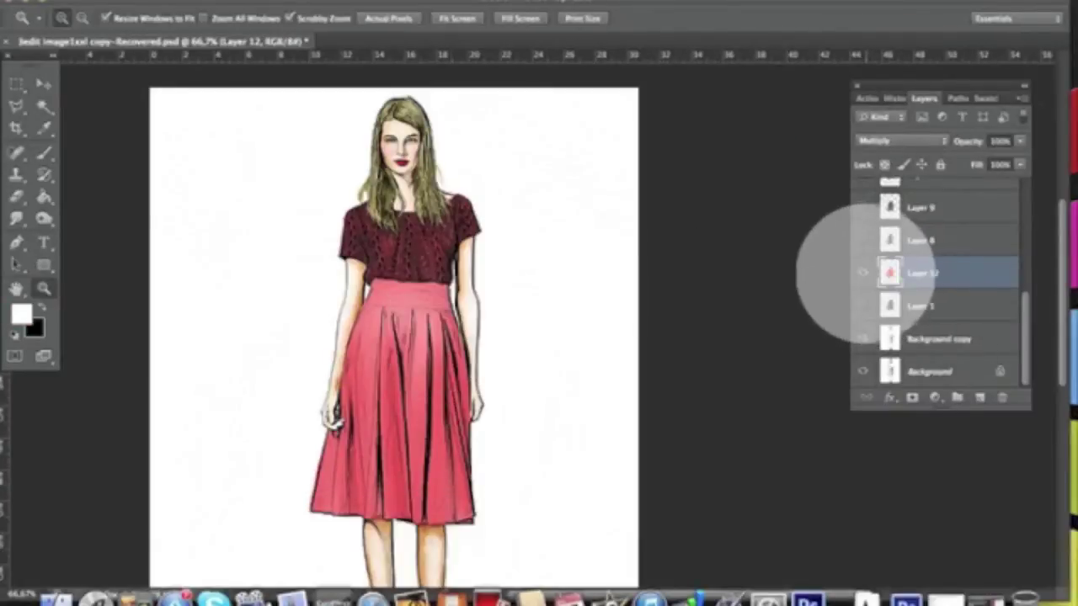
Step: Give the skirt's Layer 12 a houndstooth Pattern Overlay in Multiply blend mode
{"action": "left_click", "coordinate": [862, 272]}
{"action": "left_click", "coordinate": [862, 272]}
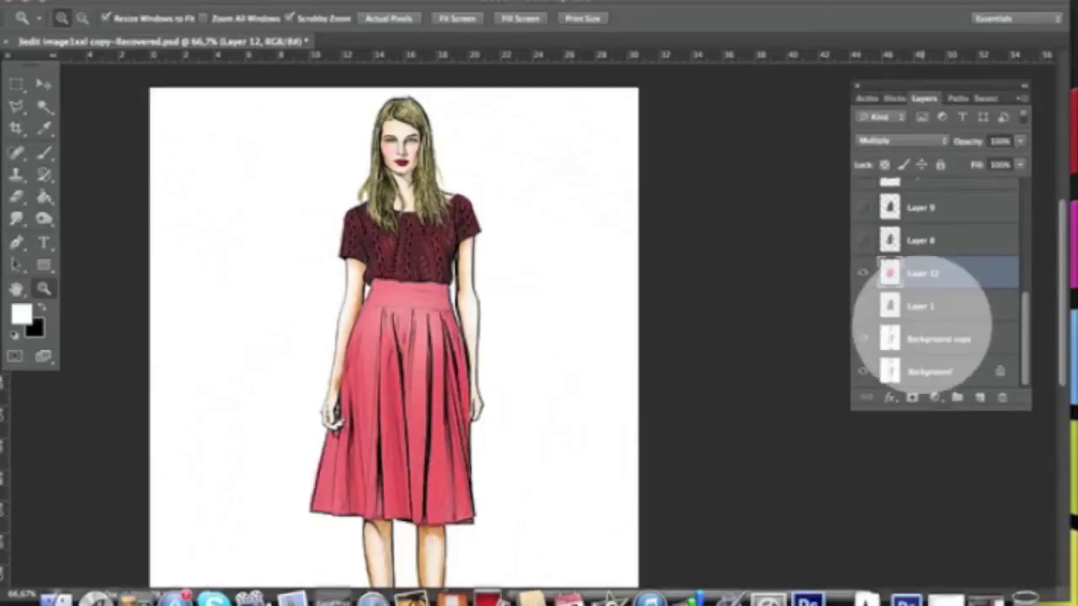
{"action": "left_click", "coordinate": [890, 397]}
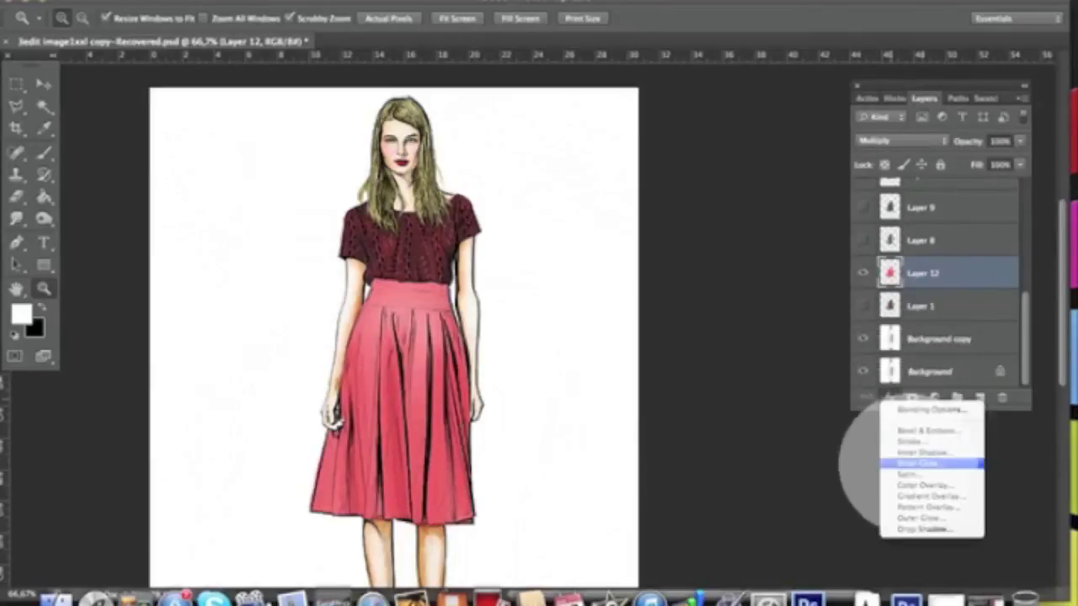
{"action": "left_click", "coordinate": [930, 507]}
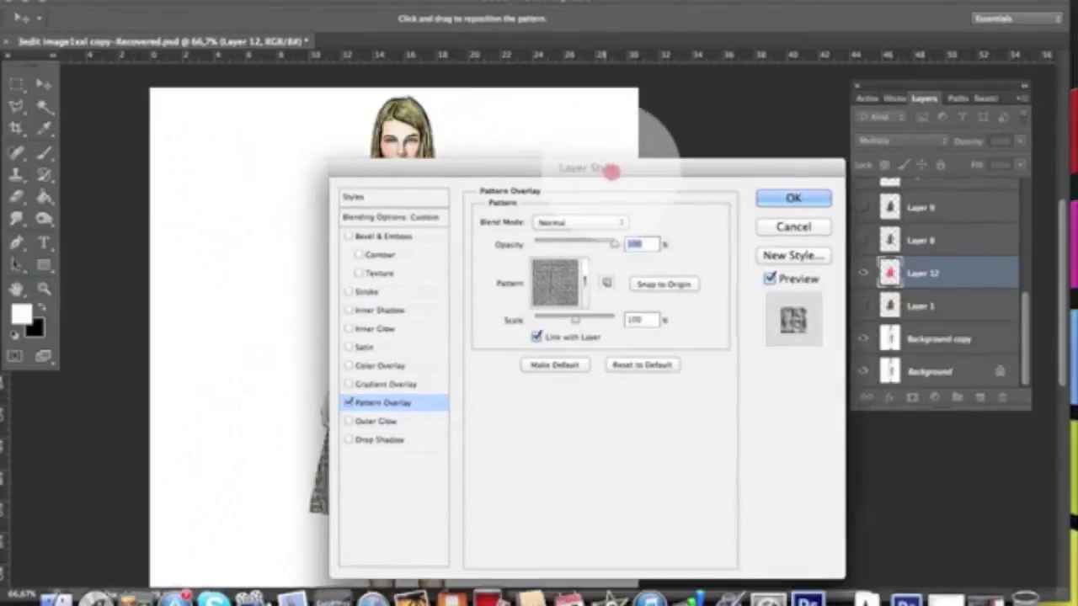
{"action": "left_click_drag", "start_coordinate": [618, 171], "coordinate": [746, 115]}
{"action": "left_click", "coordinate": [703, 230]}
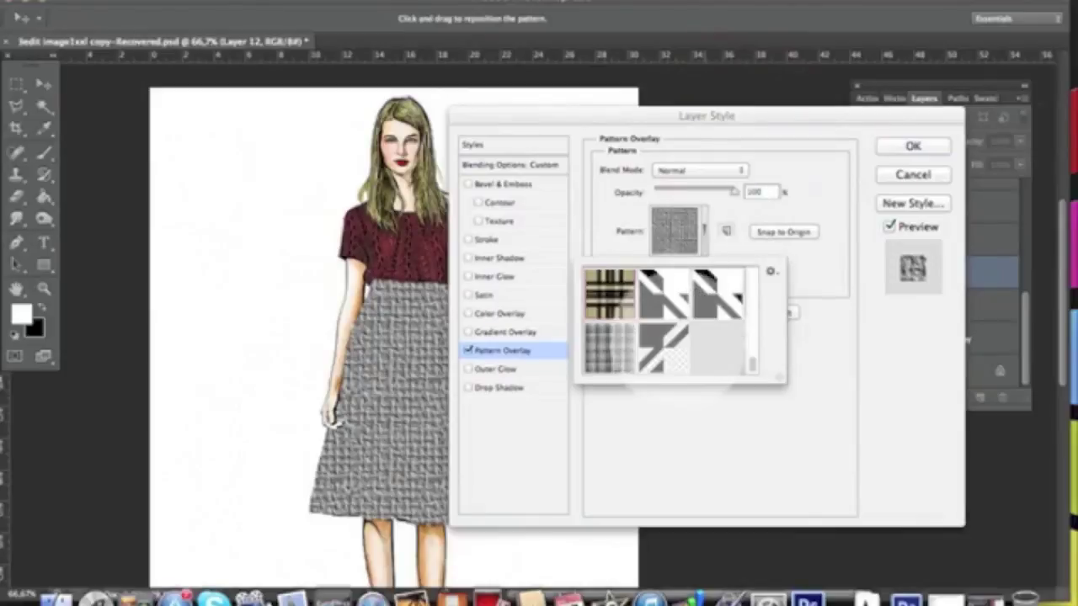
{"action": "left_click", "coordinate": [581, 118]}
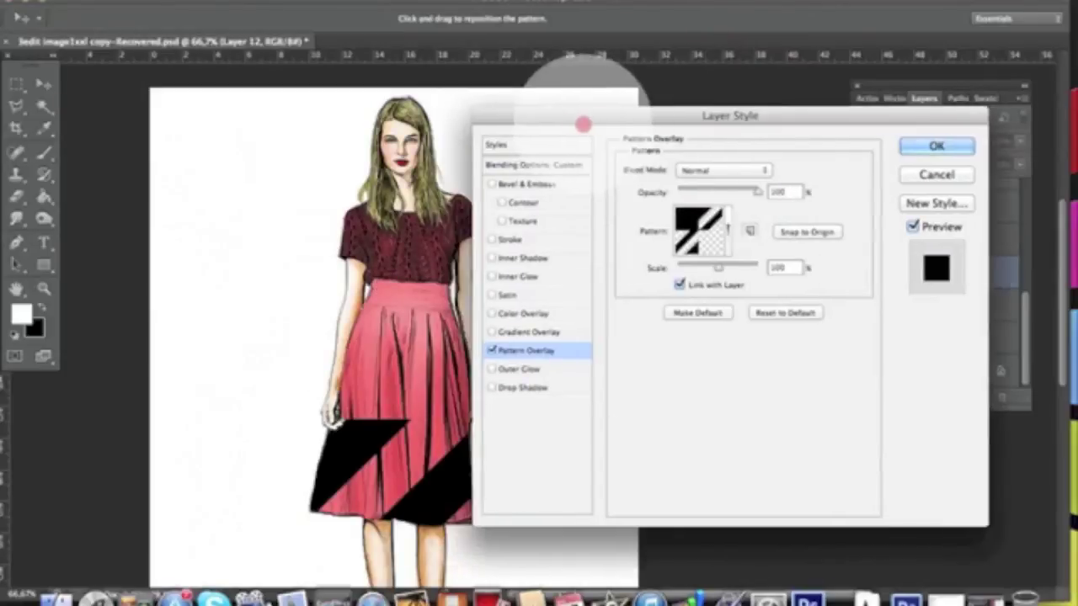
{"action": "left_click_drag", "start_coordinate": [584, 120], "coordinate": [650, 119]}
{"action": "left_click", "coordinate": [763, 171]}
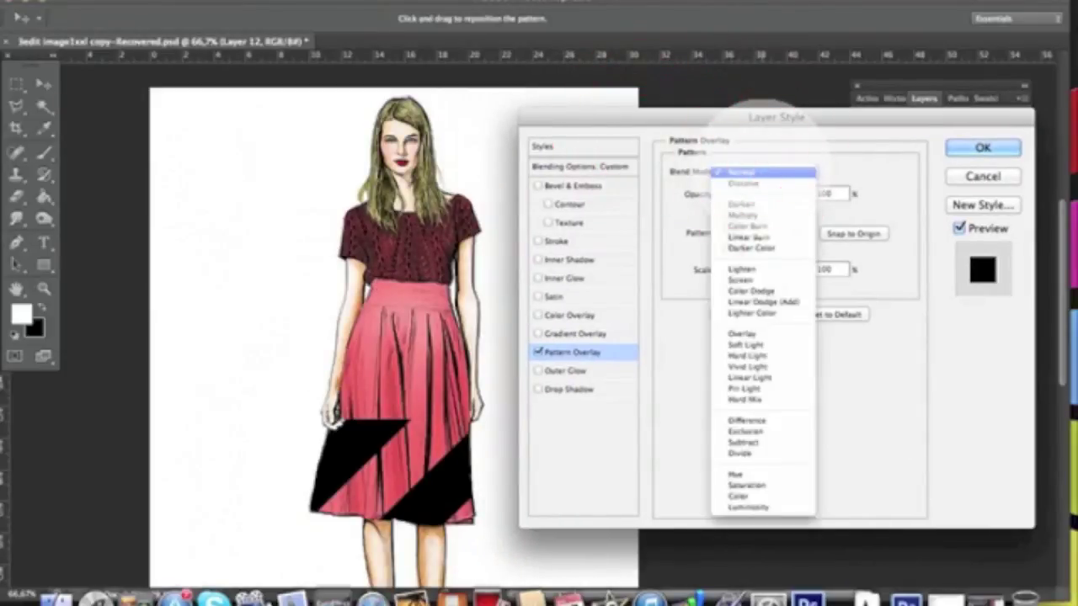
{"action": "left_click", "coordinate": [783, 216]}
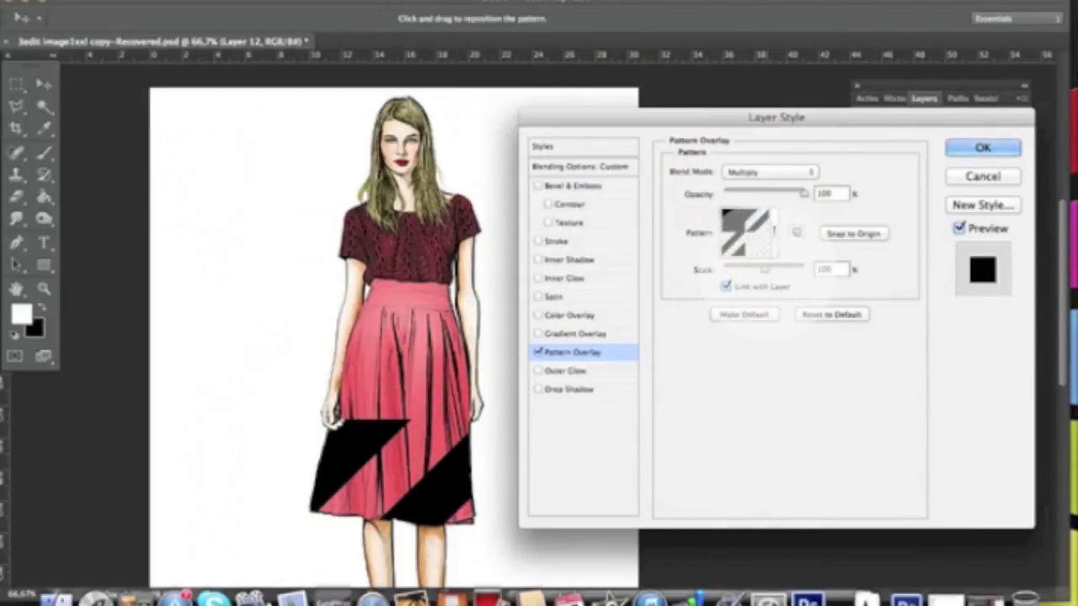
Step: Shrink the skirt's houndstooth overlay to a tiny scale and apply the effect
{"action": "left_click_drag", "start_coordinate": [766, 271], "coordinate": [726, 270]}
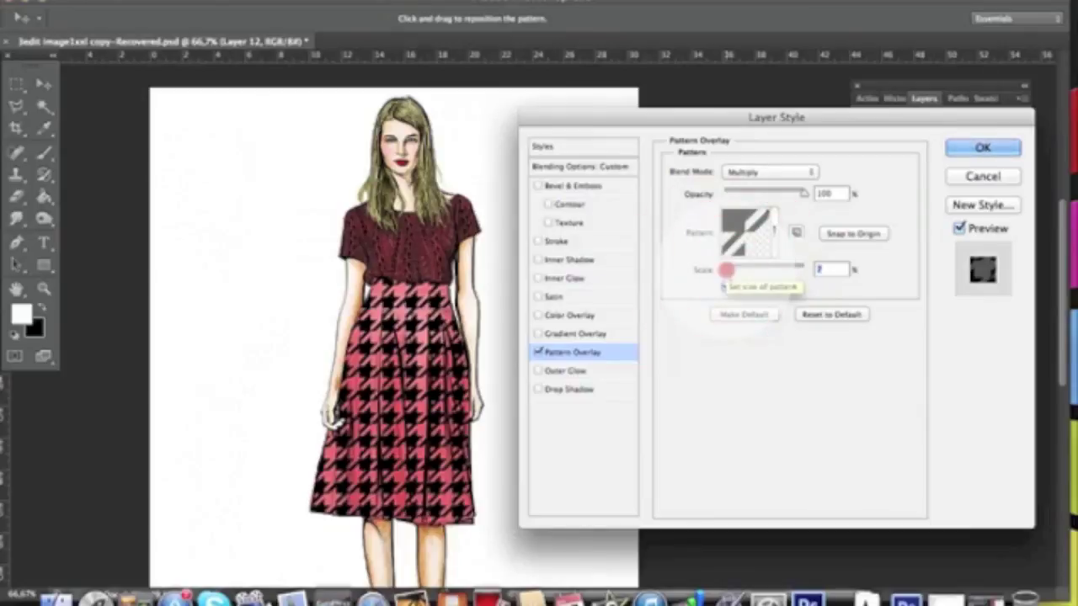
{"action": "left_click_drag", "start_coordinate": [726, 269], "coordinate": [724, 270]}
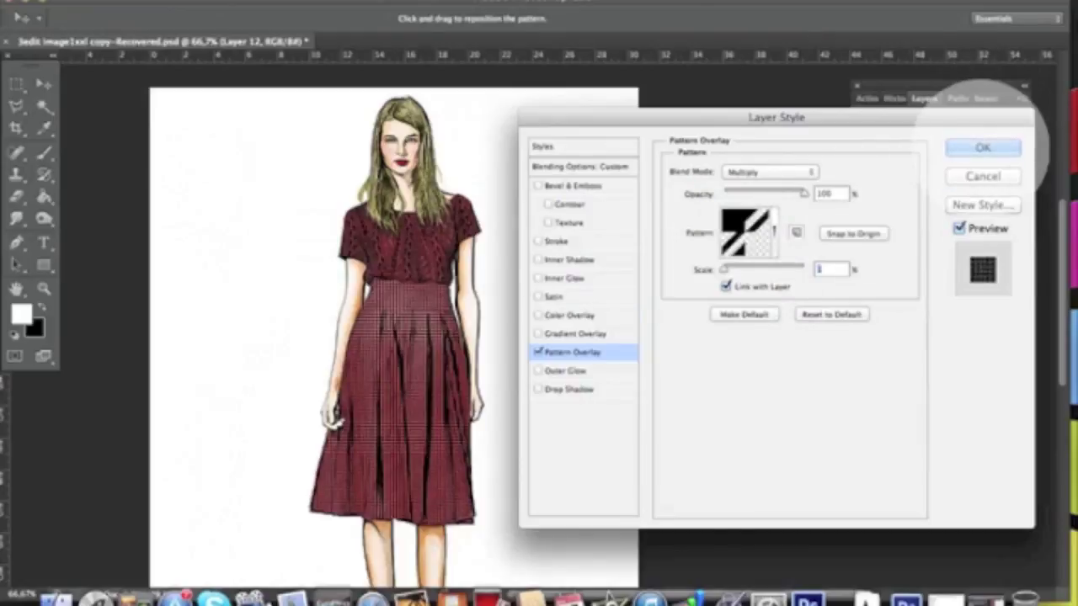
{"action": "left_click", "coordinate": [982, 148]}
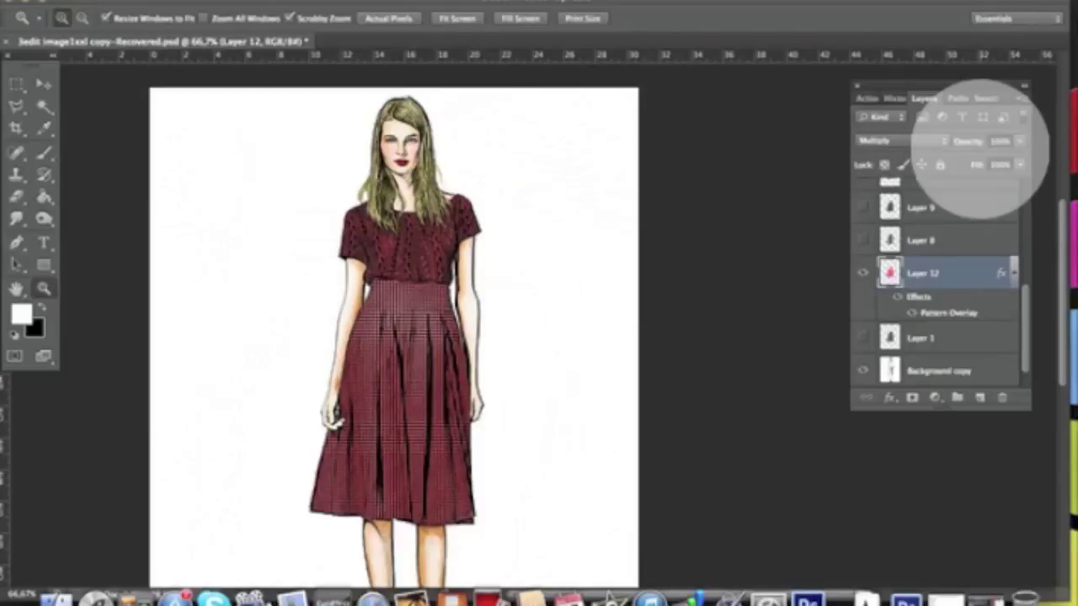